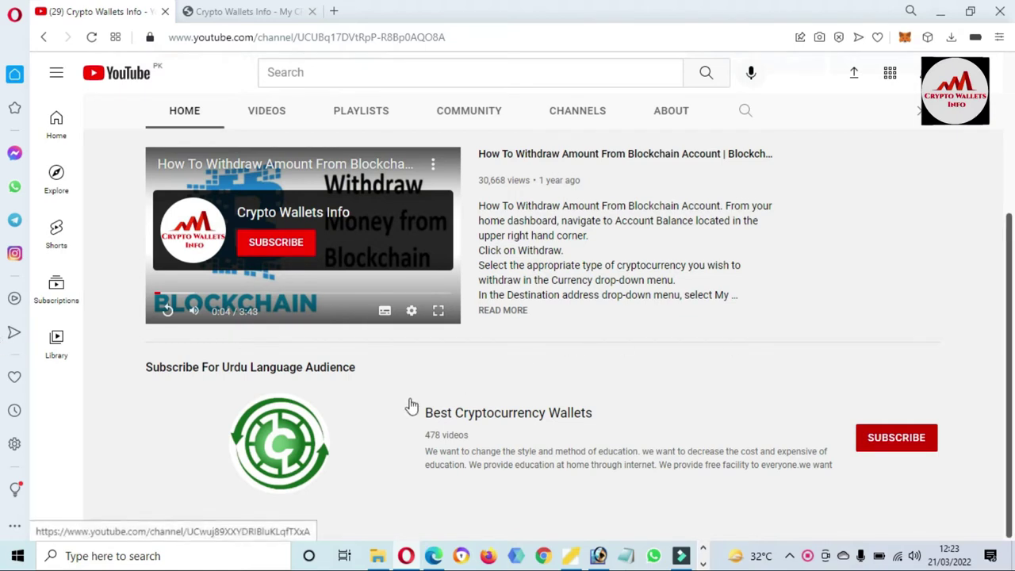
Step: Highlight the Best Cryptocurrency Wallets channel name on the YouTube channel page, then view the Crypto Wallets Info website
drag(425, 413, 599, 398)
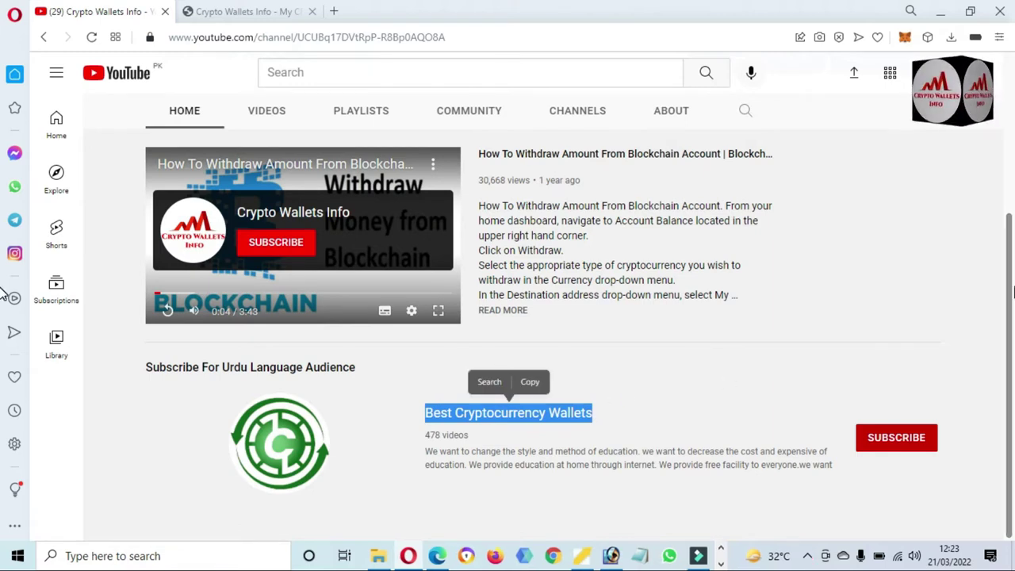
scroll(5, 294, up, 1)
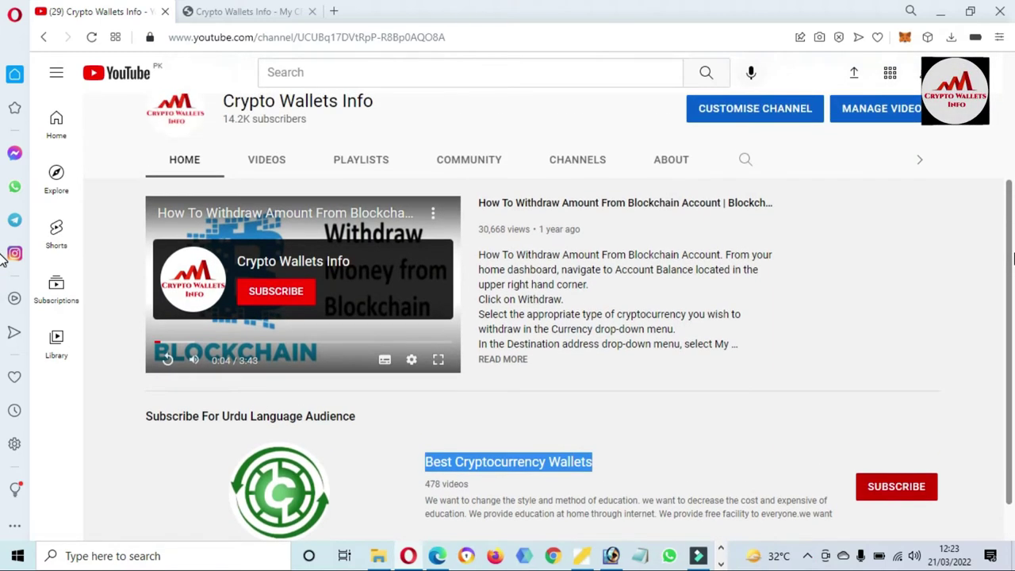
scroll(3, 261, up, 3)
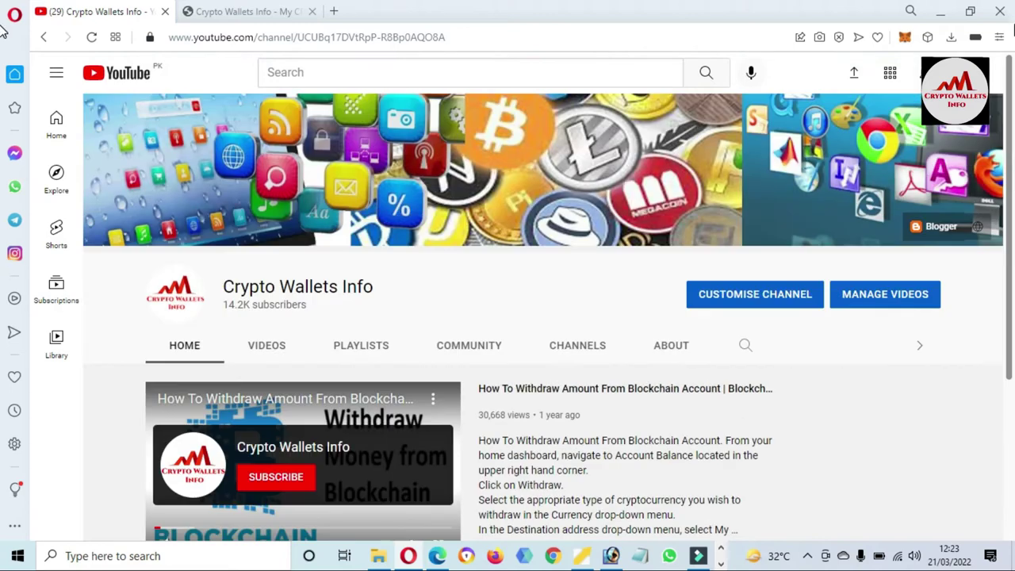
click(268, 10)
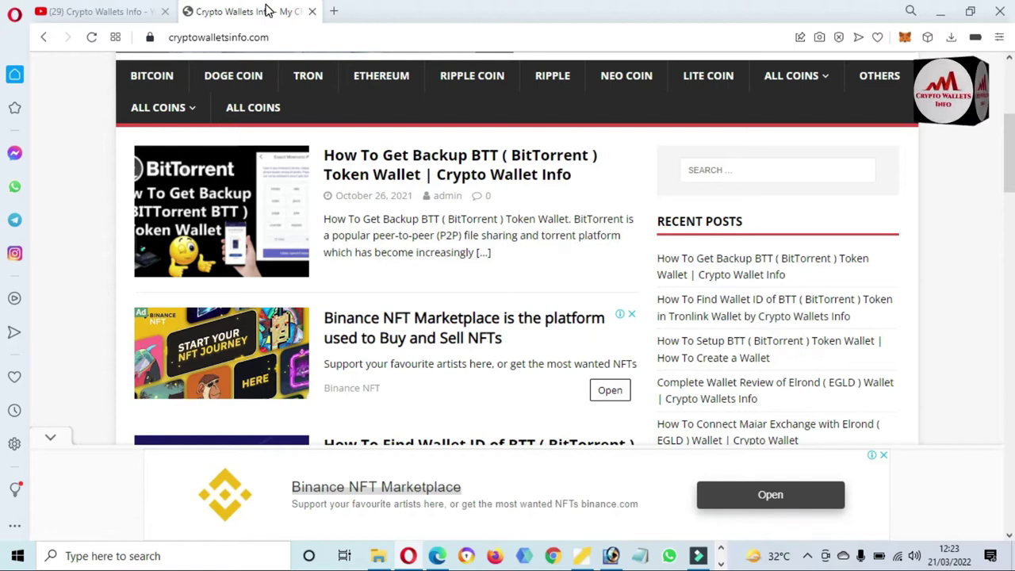
Step: Open coinmarketcap.com in a new browser tab
click(334, 12)
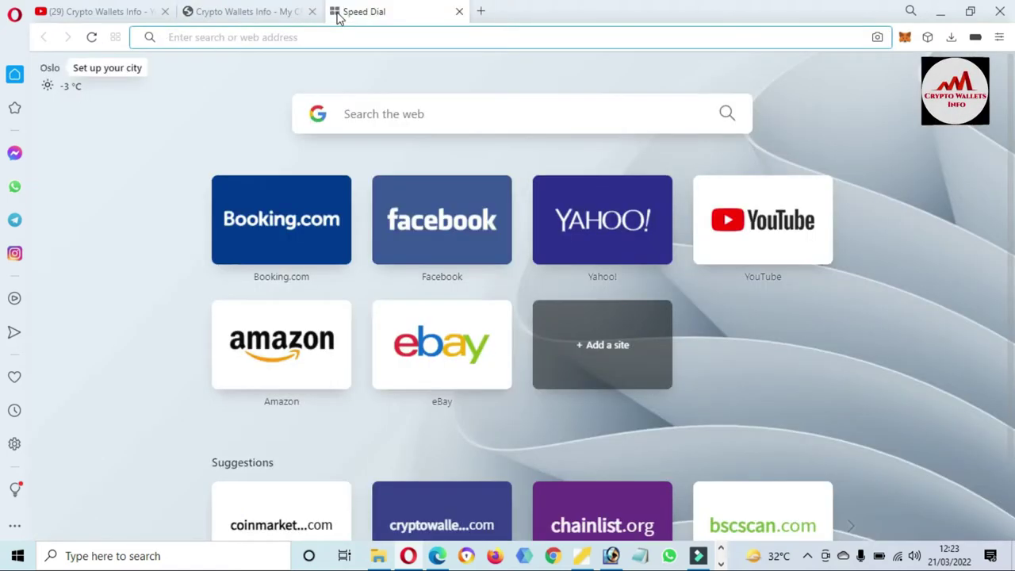
text(coinmarketcap.com)
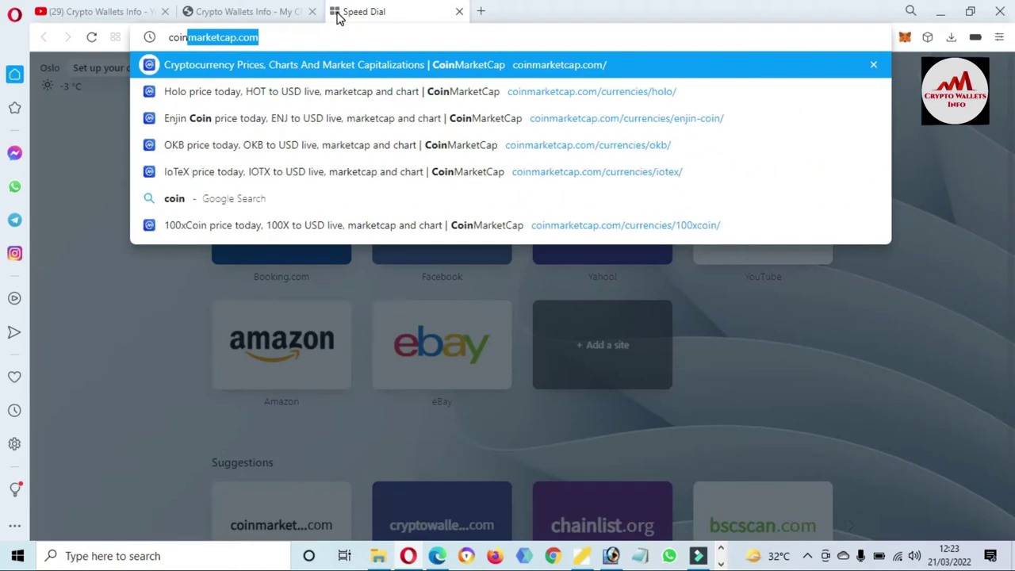
click(333, 70)
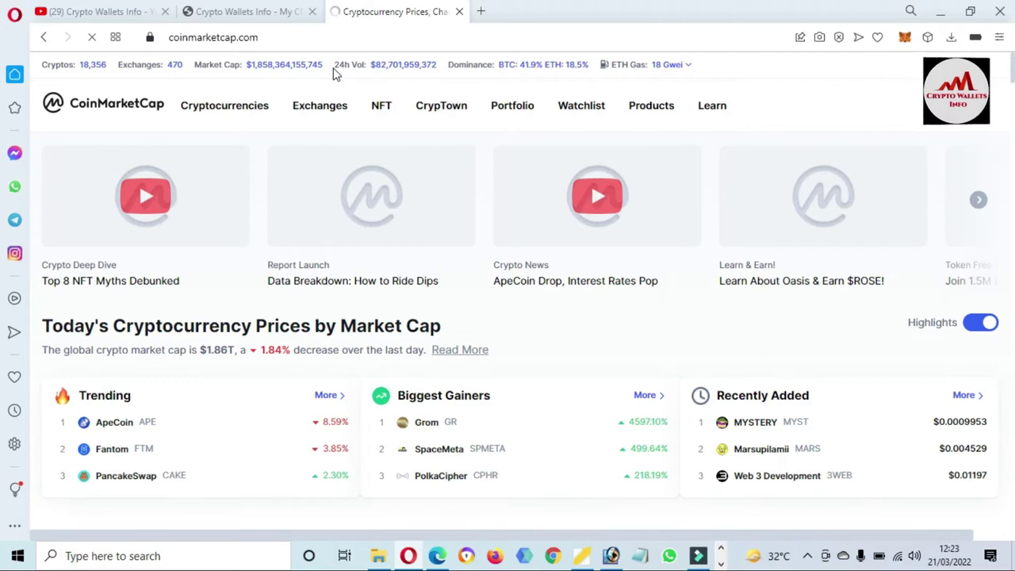
Step: Look through the cryptocurrency ranking by market cap to find Pax Dollar (USDP)
scroll(1011, 82, down, 3)
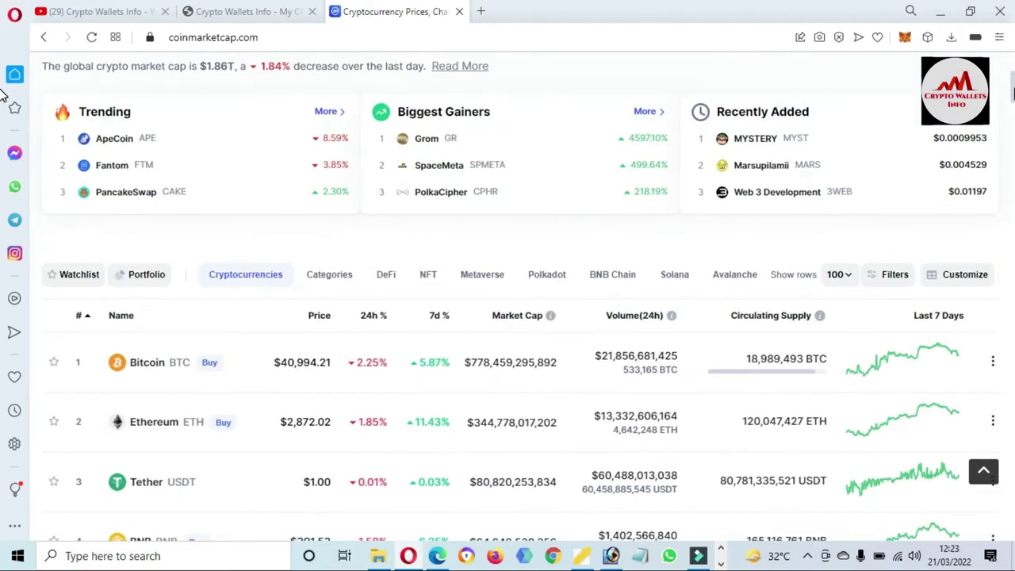
scroll(4, 95, down, 2)
scroll(4, 107, down, 2)
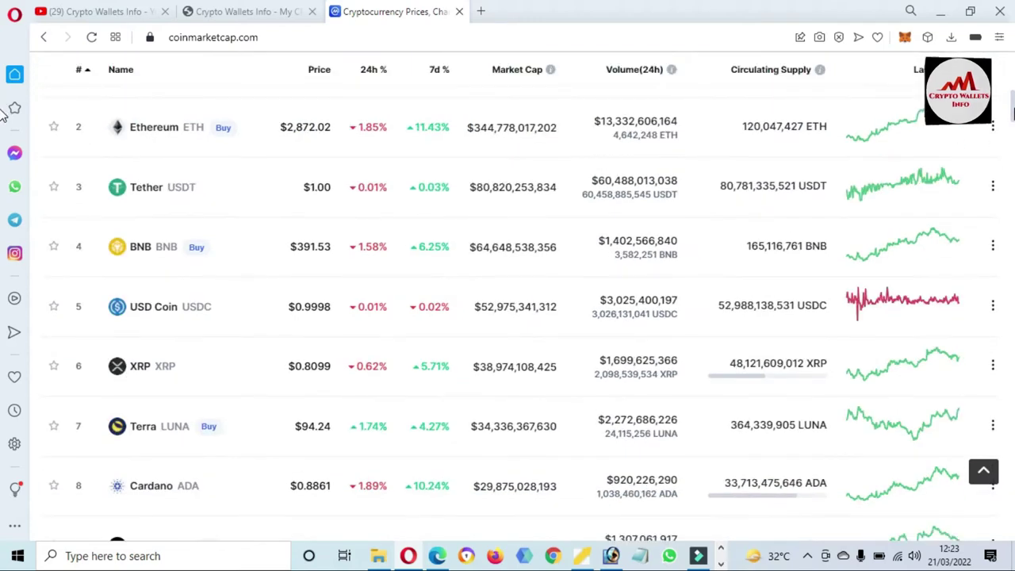
scroll(4, 146, down, 2)
scroll(3, 155, down, 8)
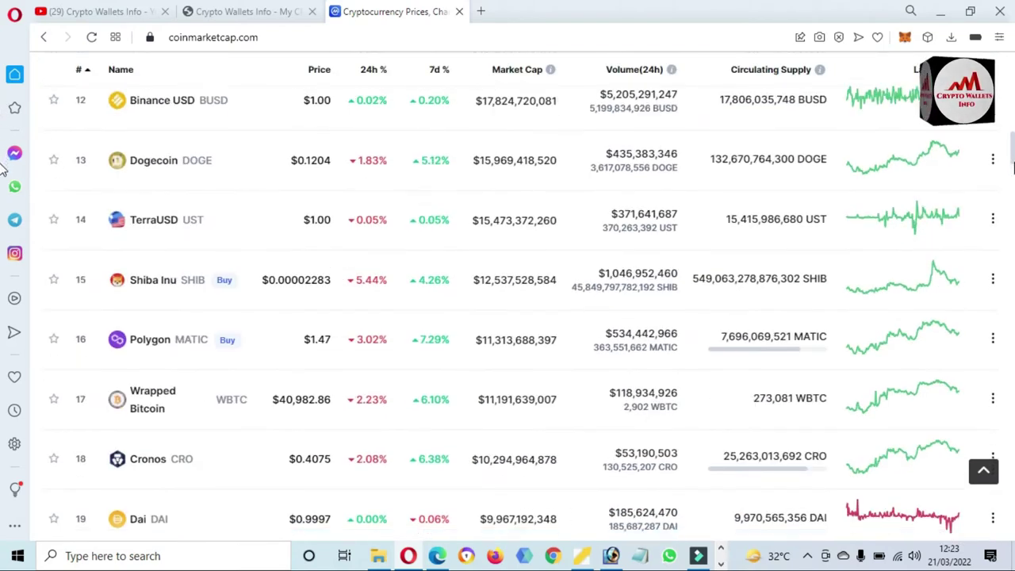
scroll(3, 172, down, 7)
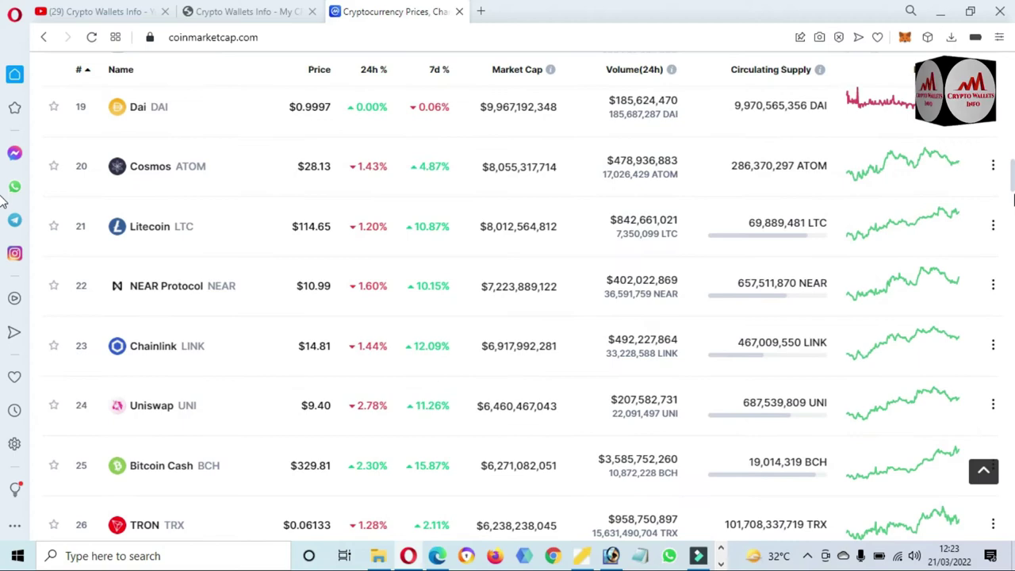
scroll(4, 211, down, 7)
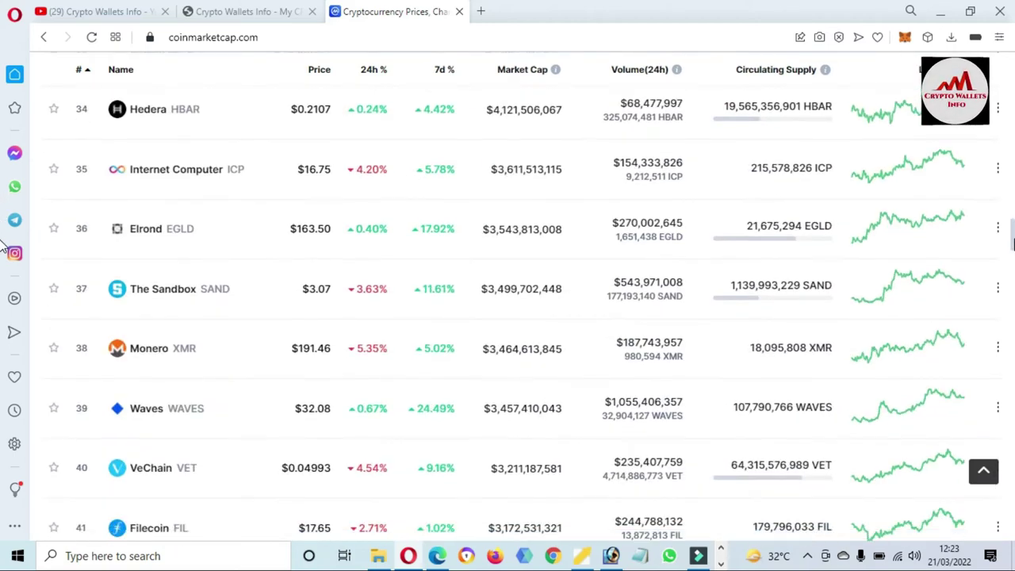
scroll(3, 282, down, 4)
scroll(3, 282, down, 10)
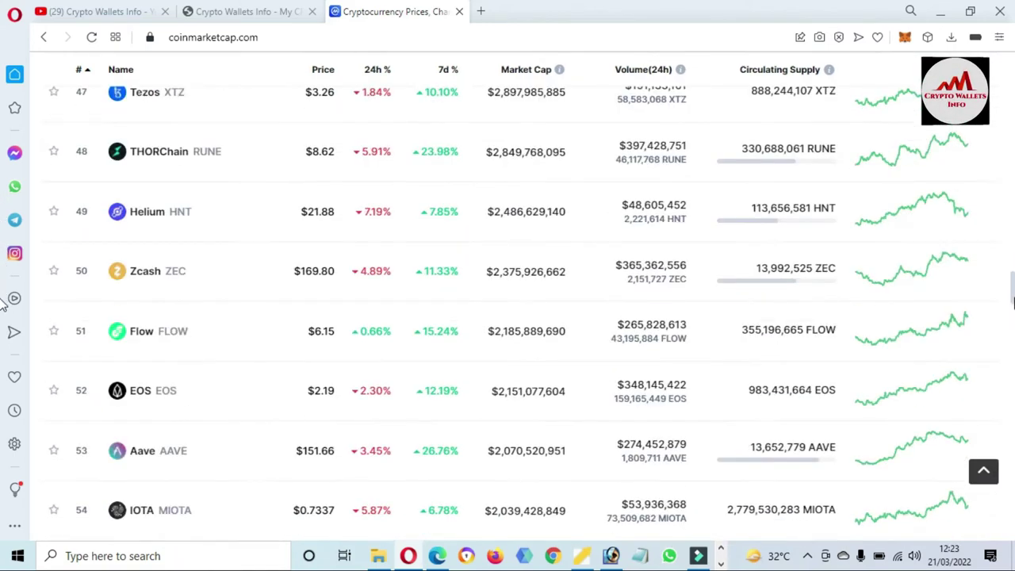
scroll(3, 316, down, 11)
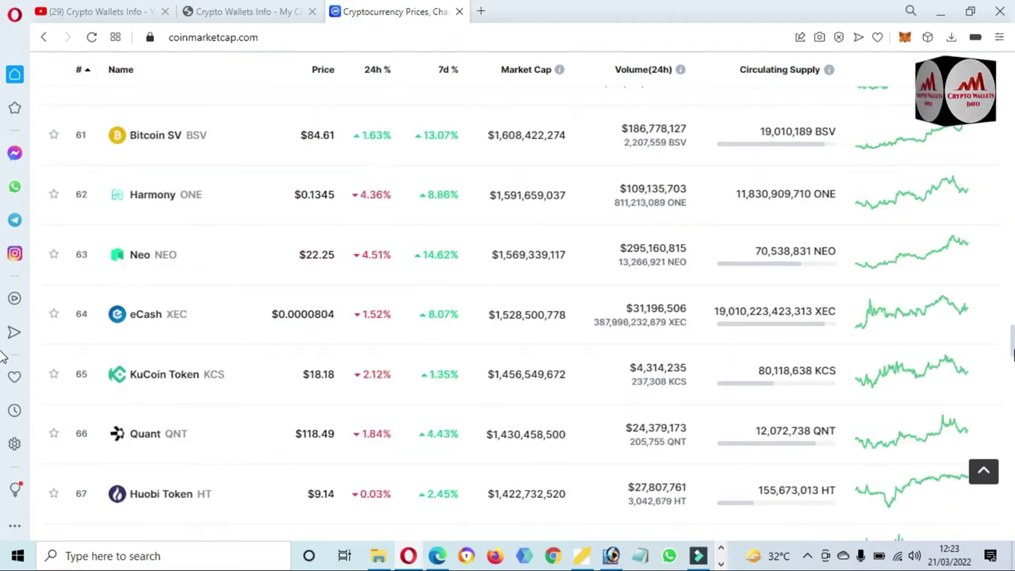
scroll(3, 382, down, 8)
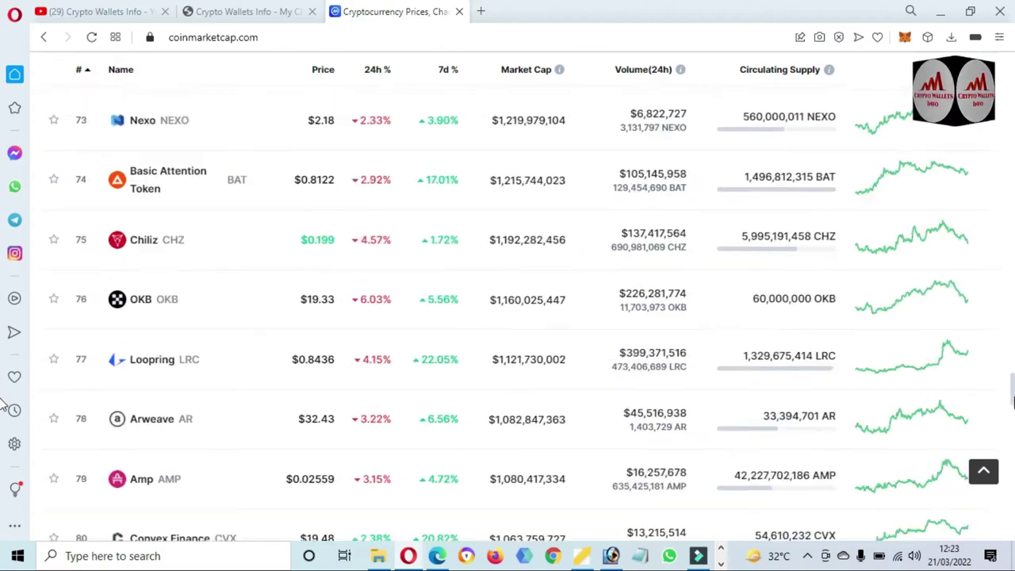
scroll(3, 414, down, 8)
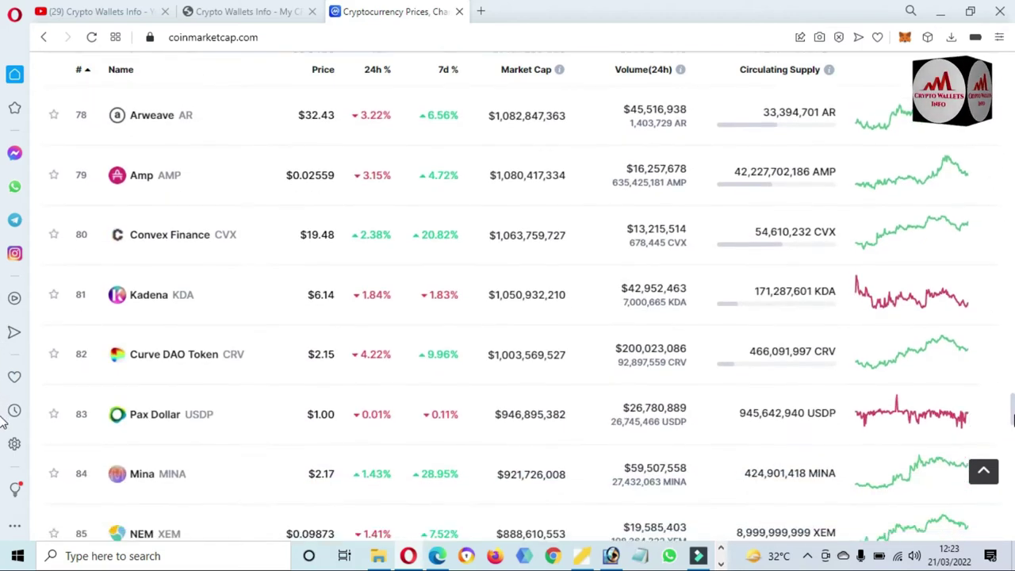
scroll(3, 457, down, 9)
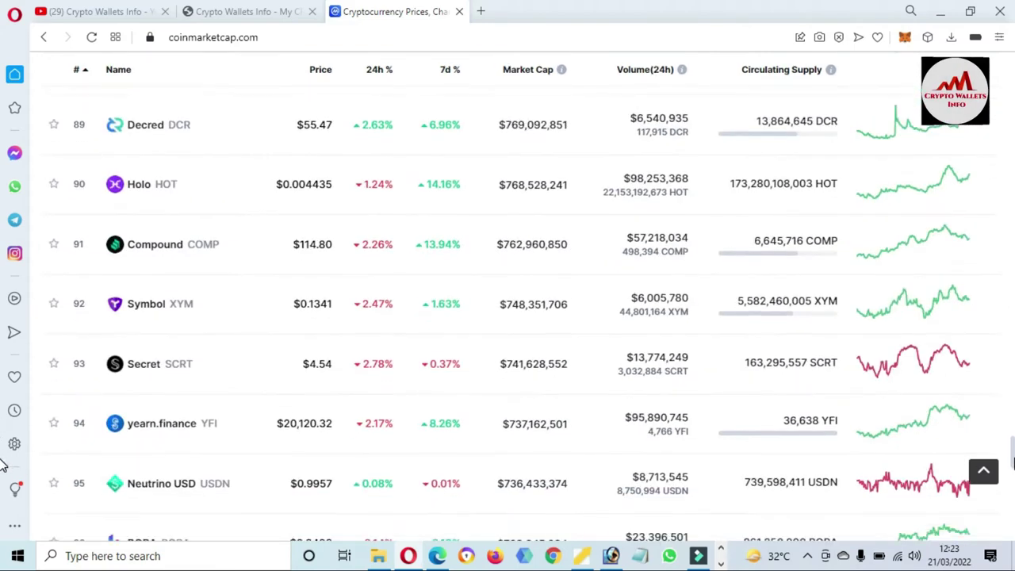
scroll(3, 485, up, 6)
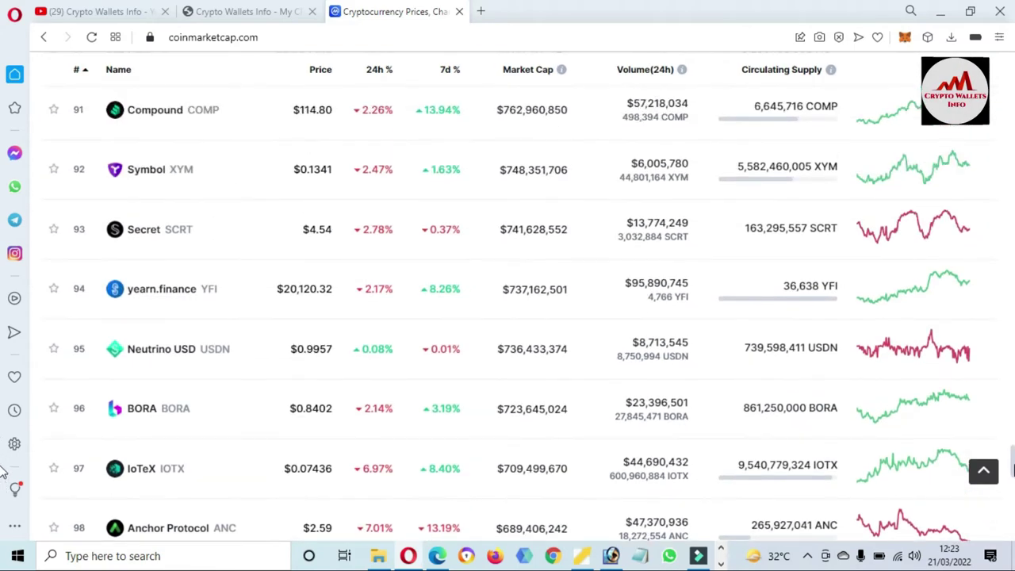
scroll(3, 458, up, 4)
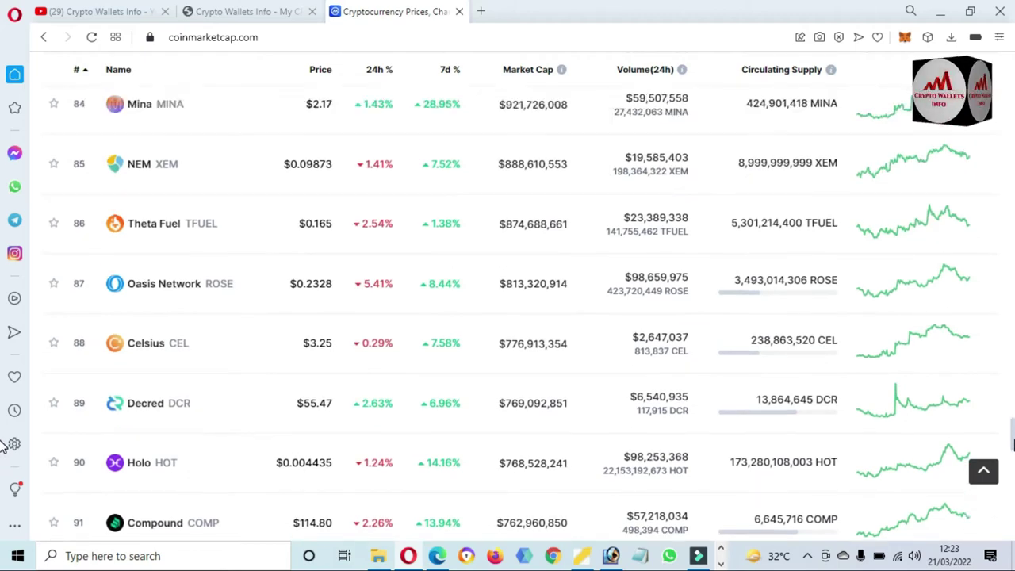
scroll(3, 440, up, 1)
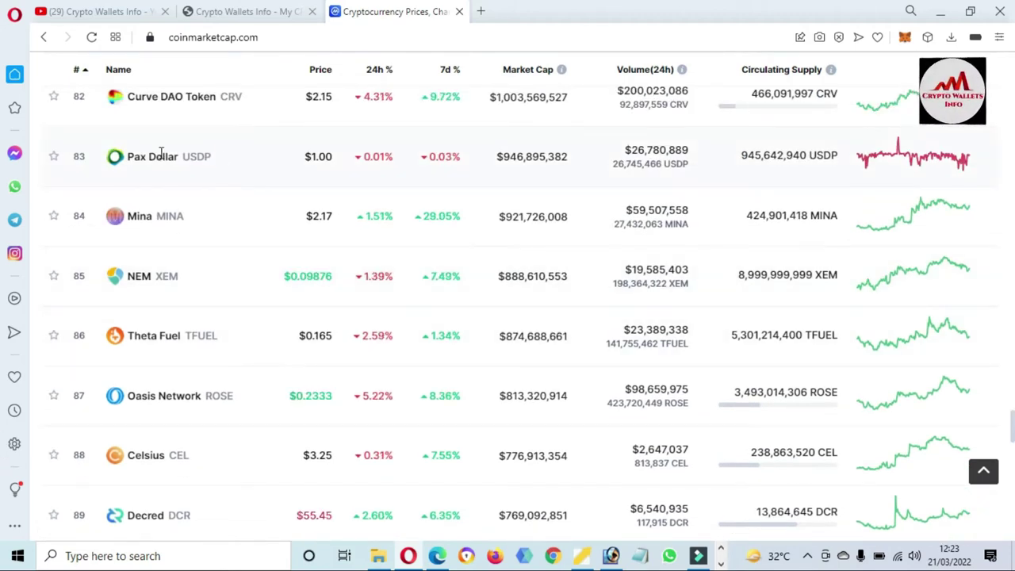
Step: Highlight Pax Dollar's name, price and circulating supply in the ranking, and open its detail page
drag(212, 157, 127, 152)
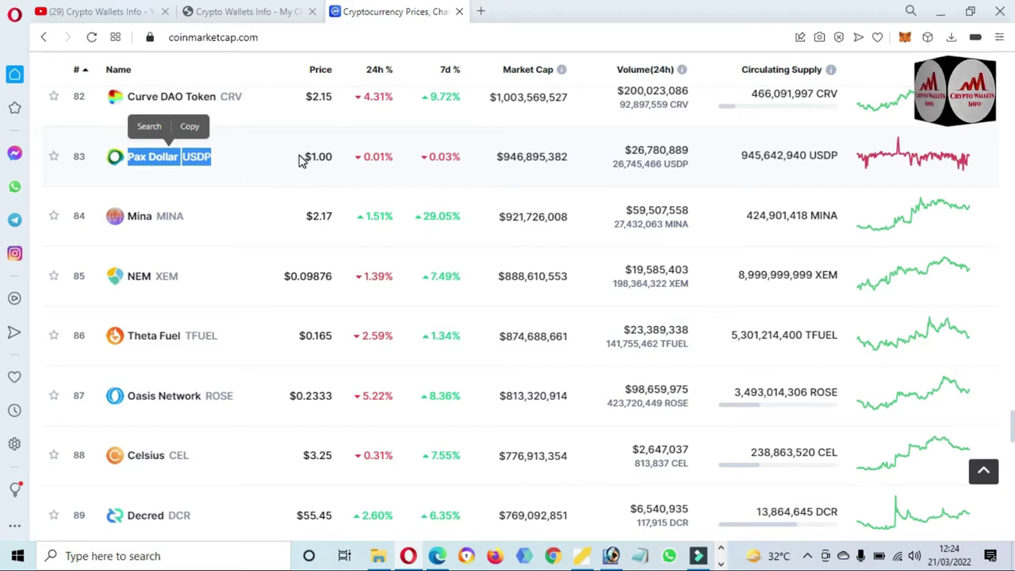
drag(302, 158, 333, 158)
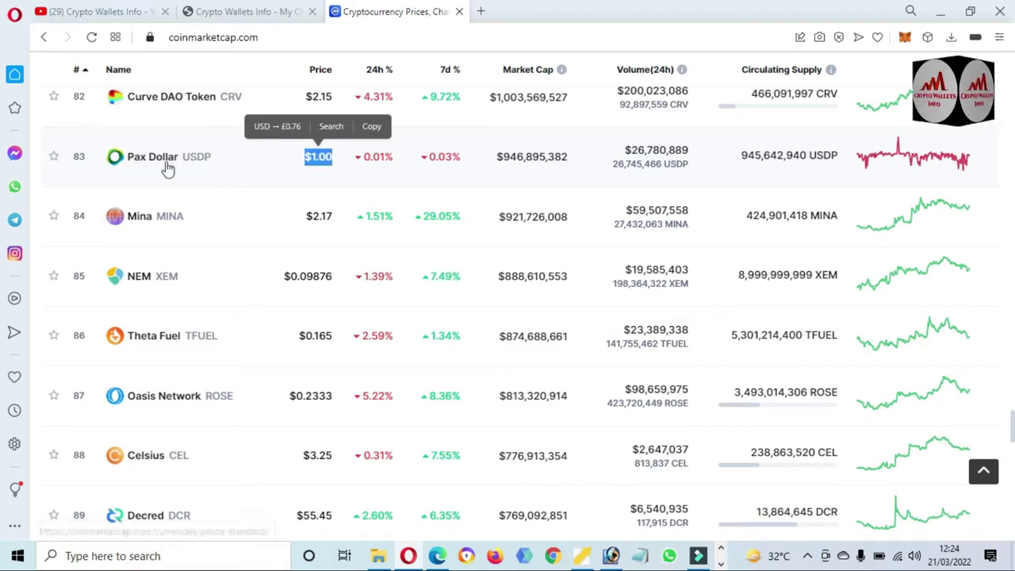
click(741, 162)
drag(741, 162, 825, 157)
click(155, 163)
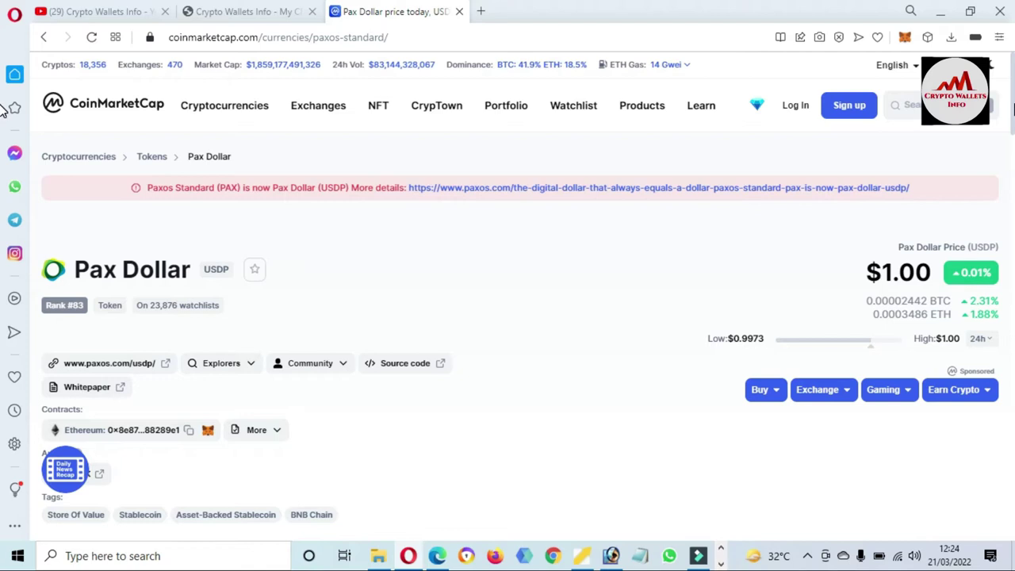
Step: Examine the Pax Dollar page's statistics, price chart, markets and news, and return to the token's overview
scroll(4, 119, down, 2)
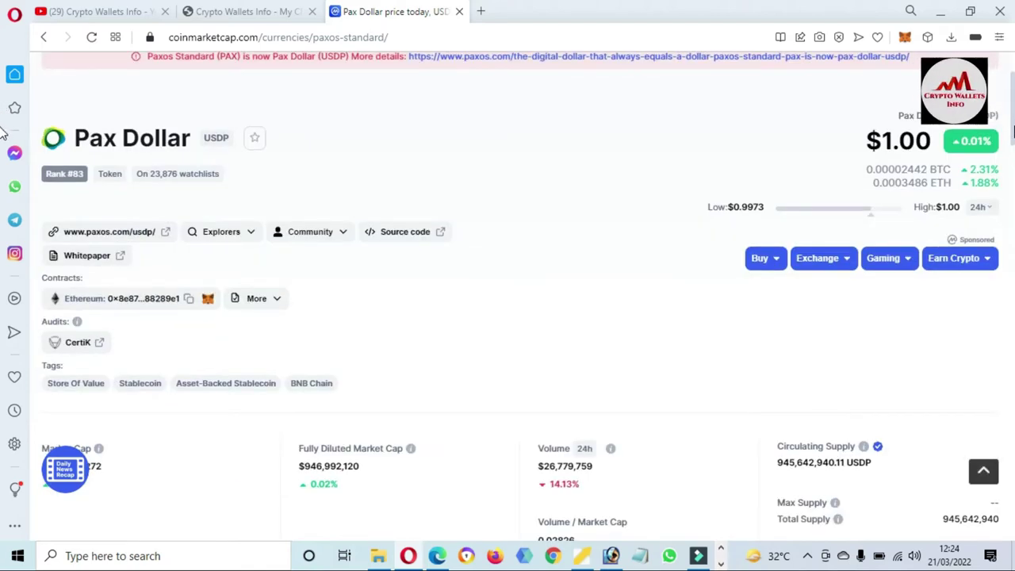
scroll(2, 133, down, 6)
scroll(4, 202, down, 2)
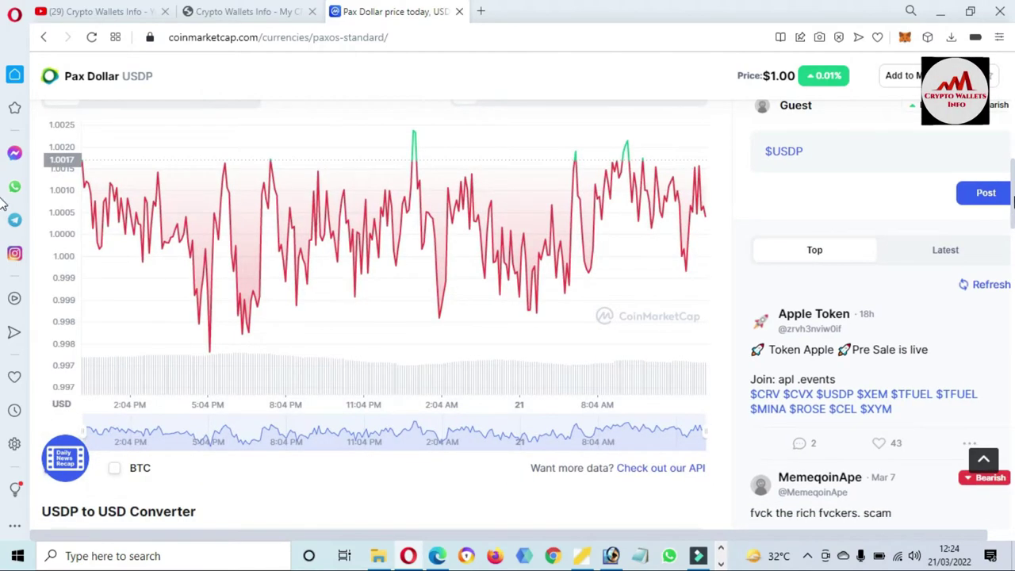
scroll(4, 202, down, 9)
scroll(4, 310, down, 8)
scroll(4, 420, down, 2)
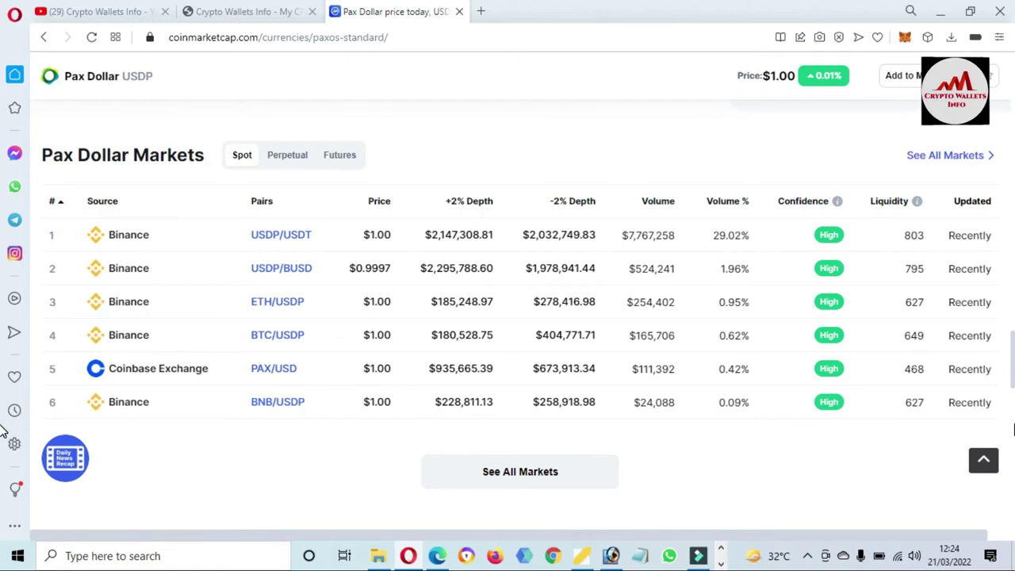
scroll(4, 432, down, 6)
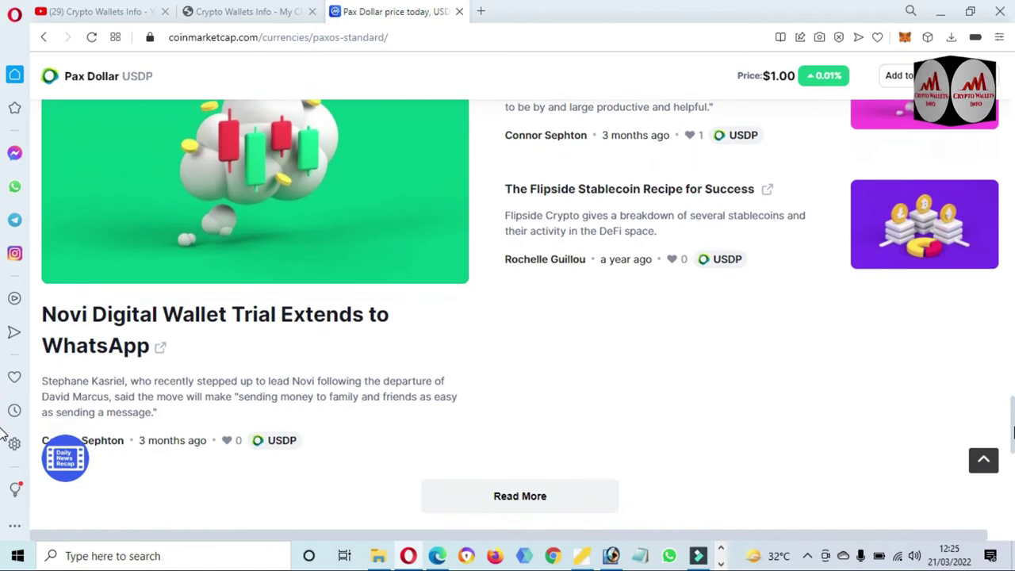
key(Home)
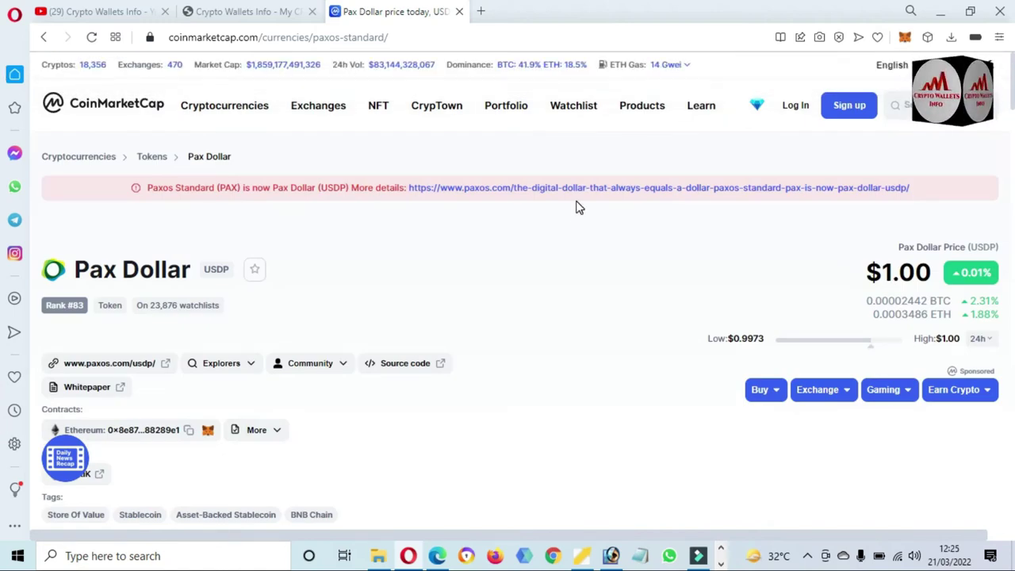
Step: Open the official paxos.com/usdp website from the token's links and read its sections on USDP's advantages and uses
click(92, 364)
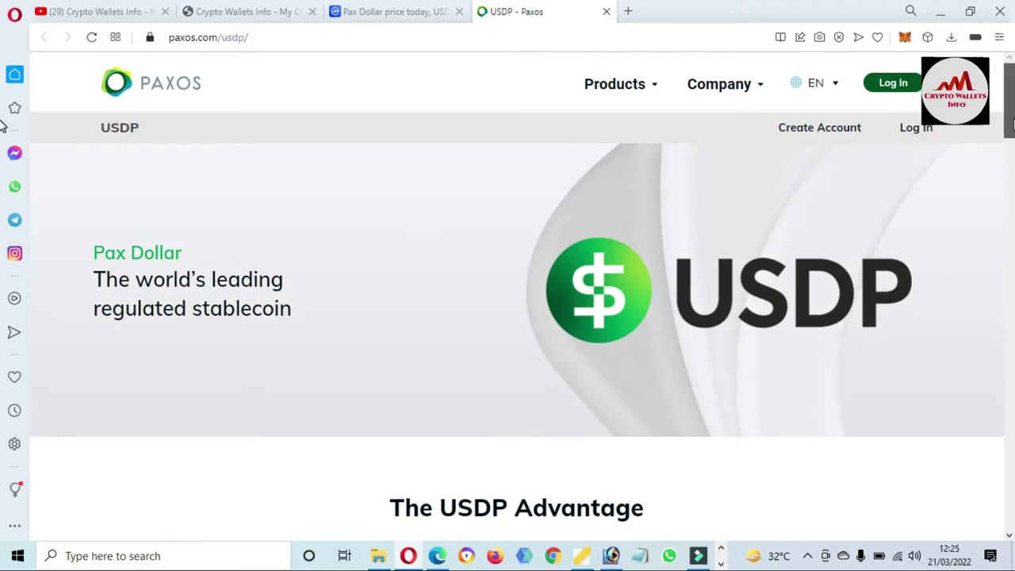
scroll(3, 134, down, 1)
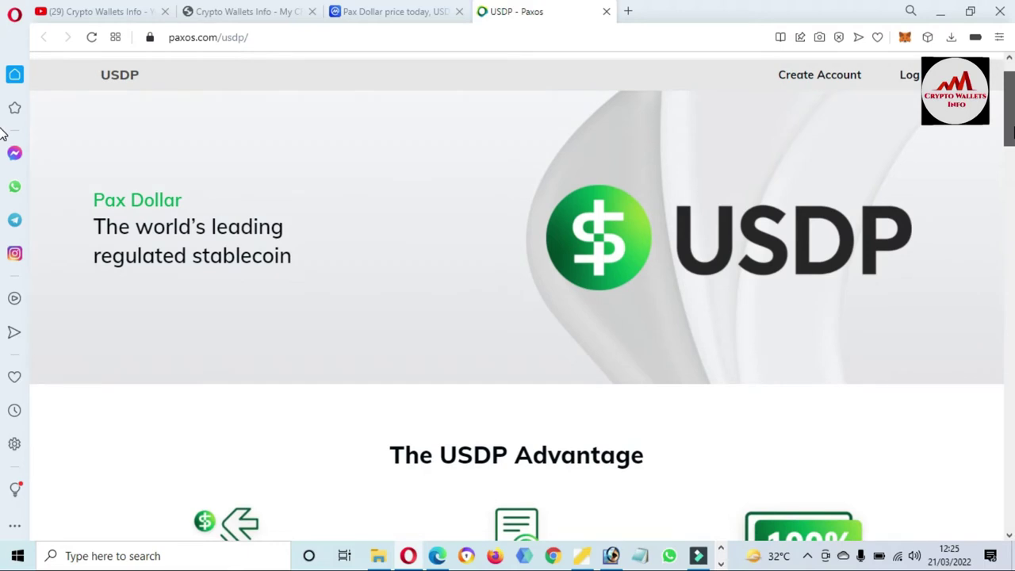
scroll(3, 135, down, 5)
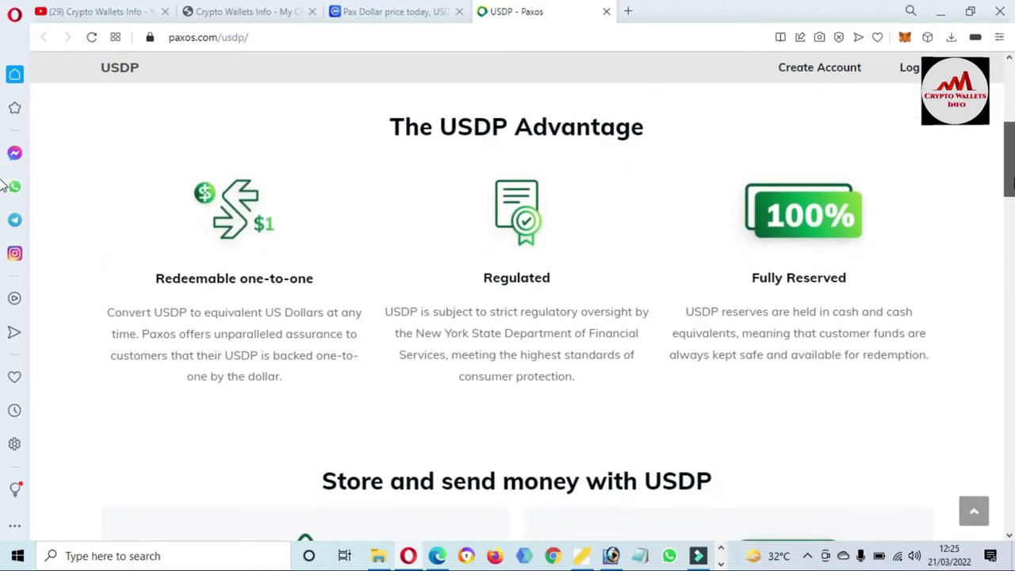
scroll(3, 184, down, 1)
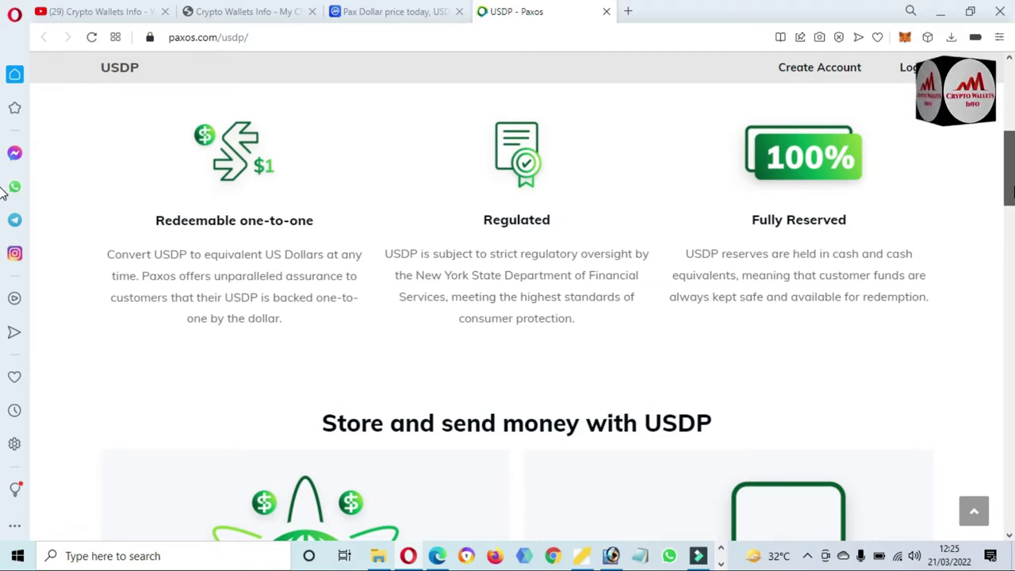
scroll(2, 198, down, 1)
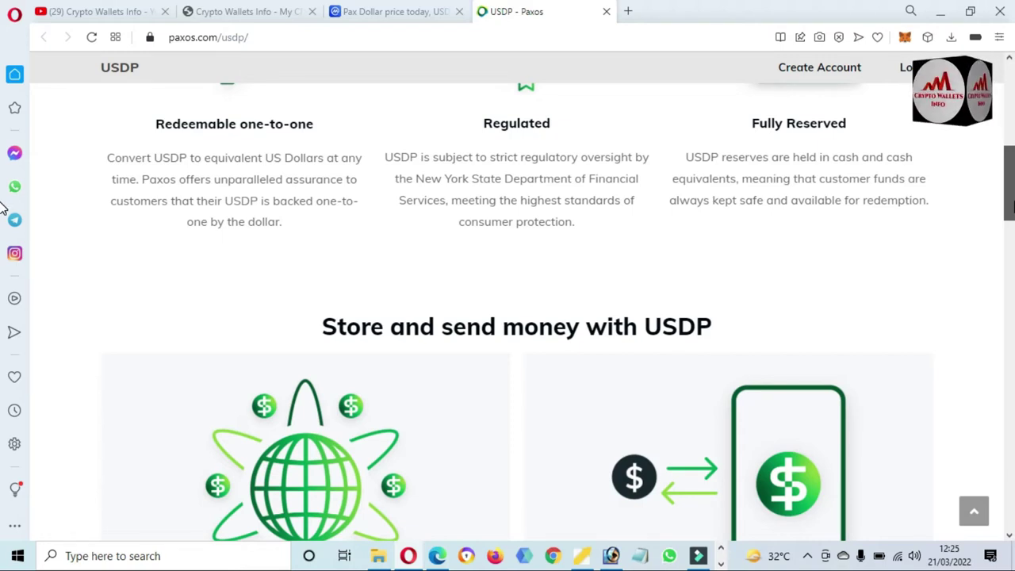
scroll(3, 208, down, 2)
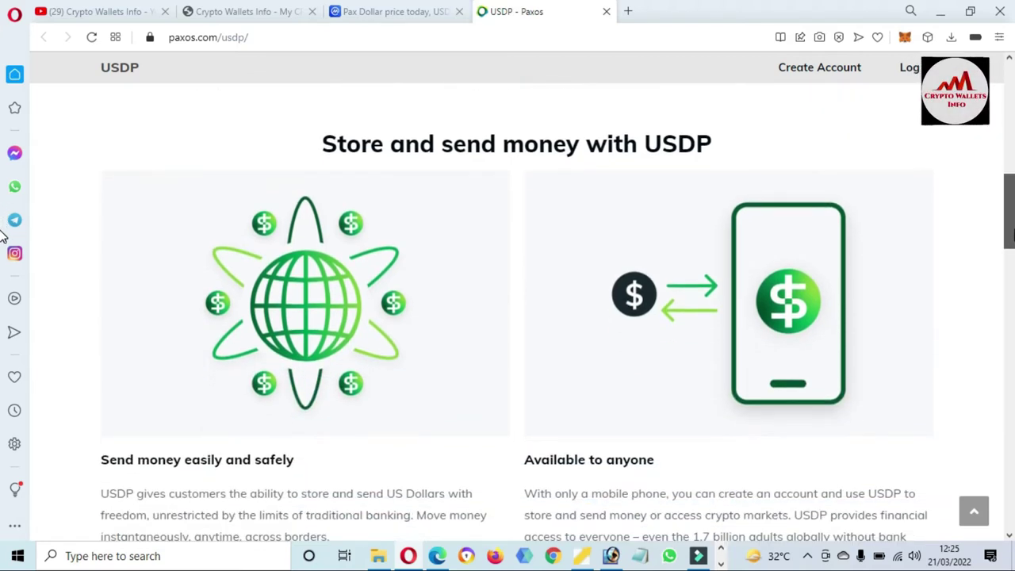
scroll(3, 238, down, 4)
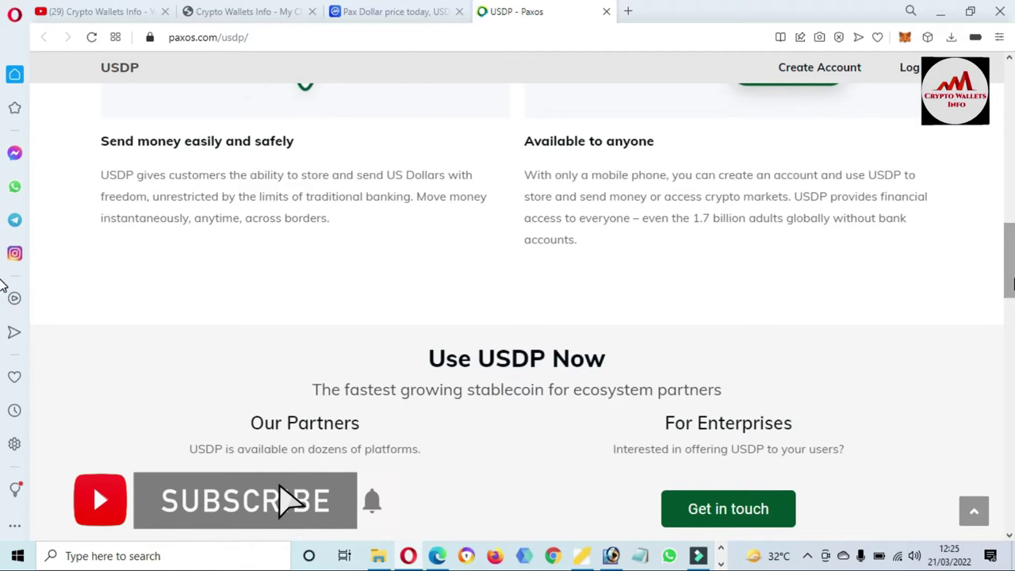
Step: Read the rest of the Paxos USDP page down to its footer links, and look over the site's product list
scroll(2, 286, down, 3)
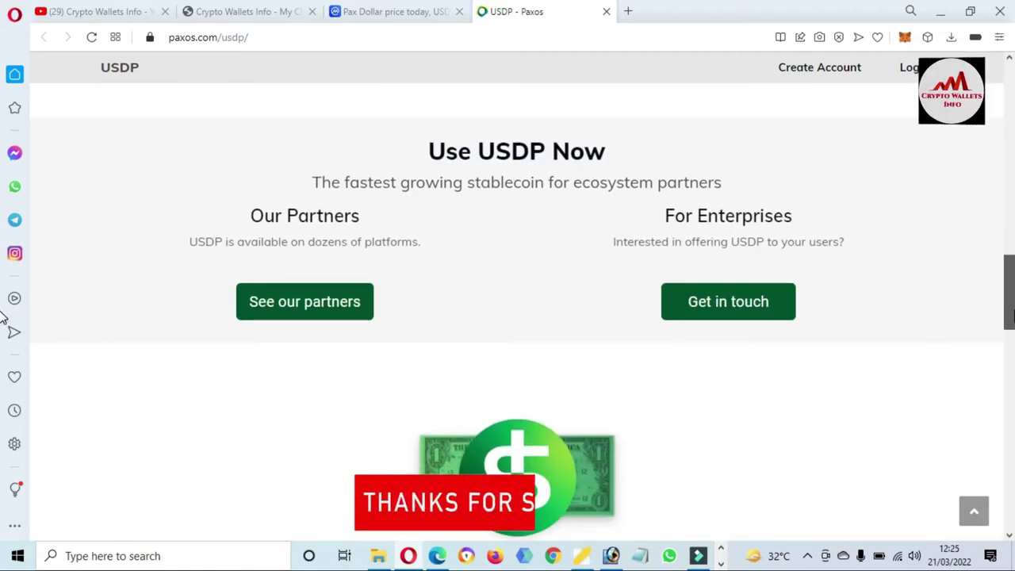
scroll(3, 325, down, 1)
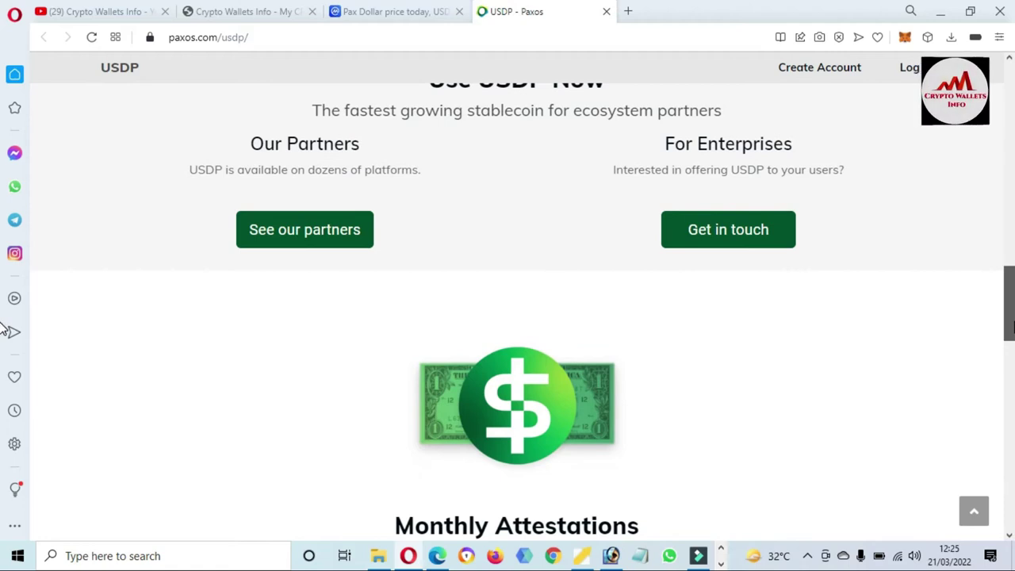
scroll(3, 329, down, 4)
scroll(10, 373, up, 9)
scroll(4, 317, down, 4)
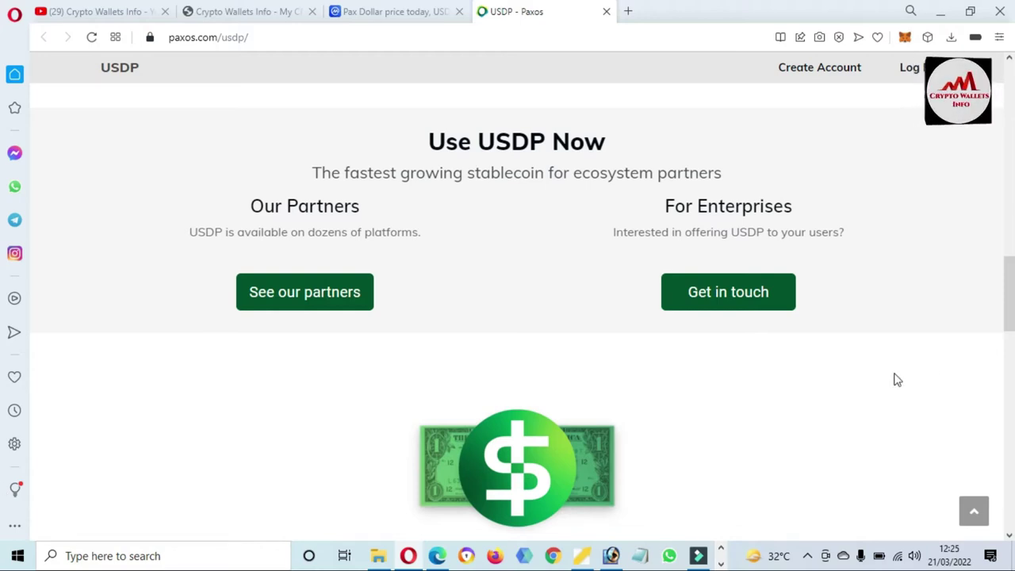
scroll(6, 309, down, 8)
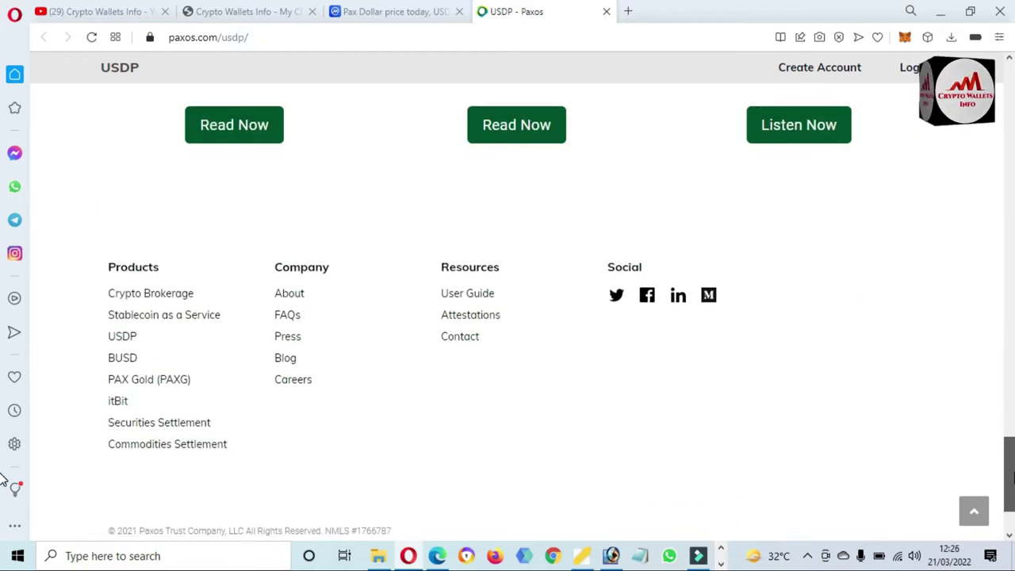
key(Home)
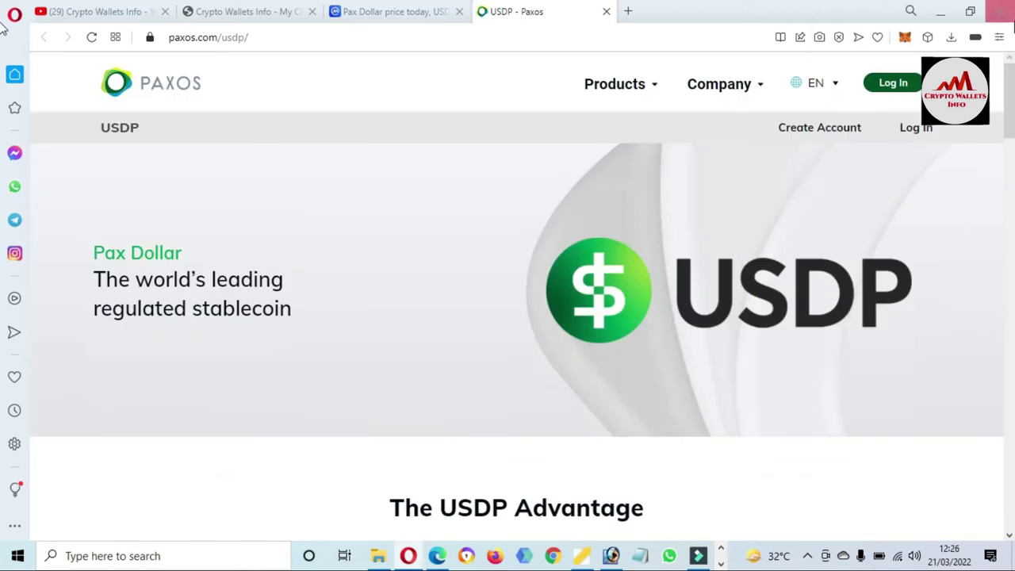
click(655, 93)
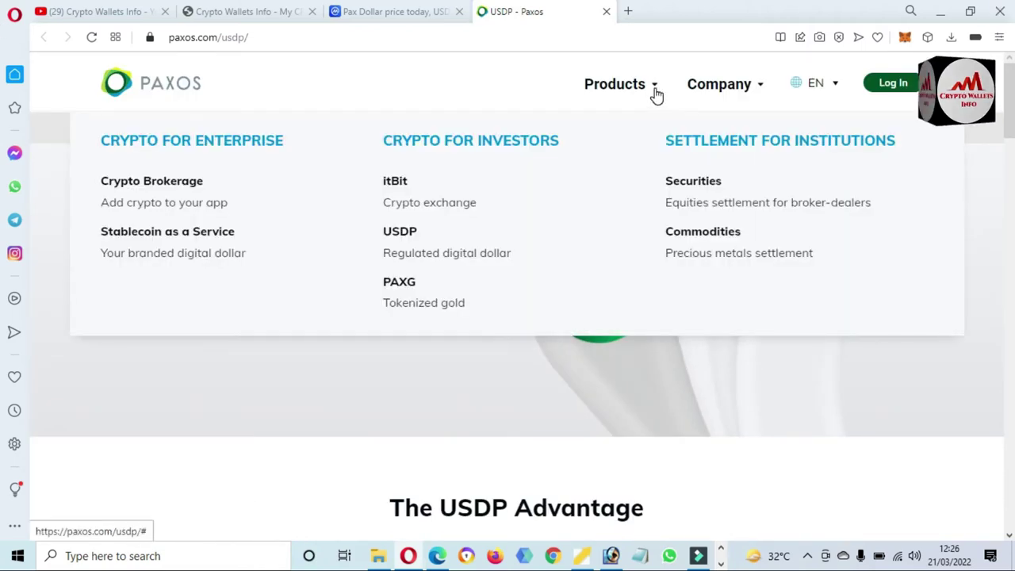
click(399, 445)
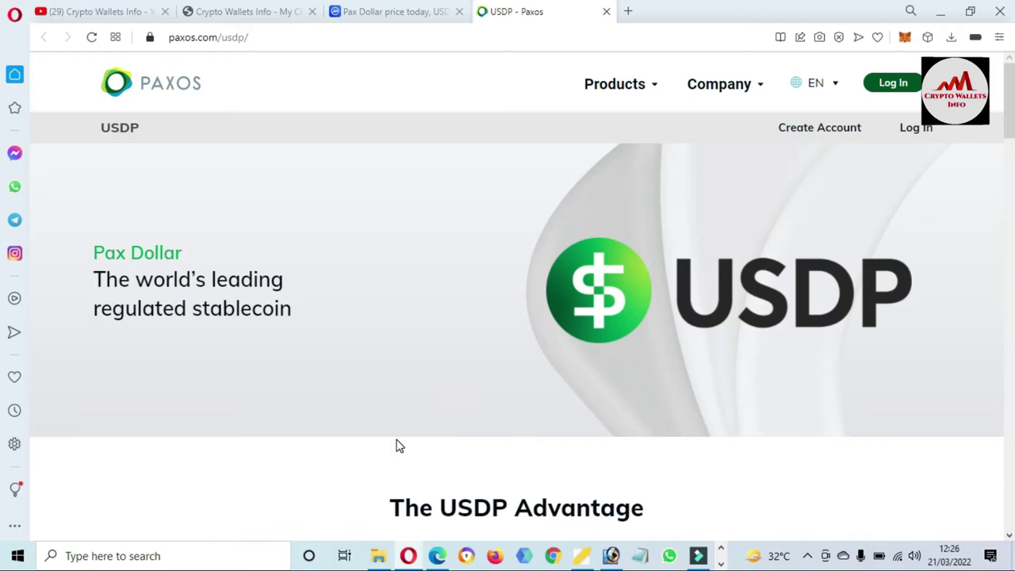
Step: Return to Pax Dollar's CoinMarketCap page, open its Ethereum contract on Etherscan, and copy the contract address
click(383, 20)
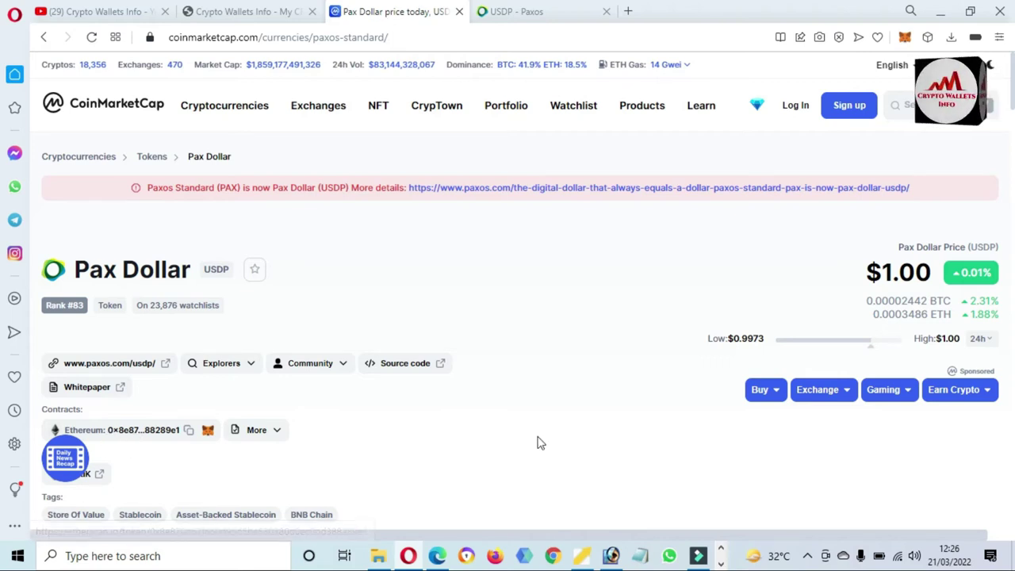
scroll(46, 164, down, 3)
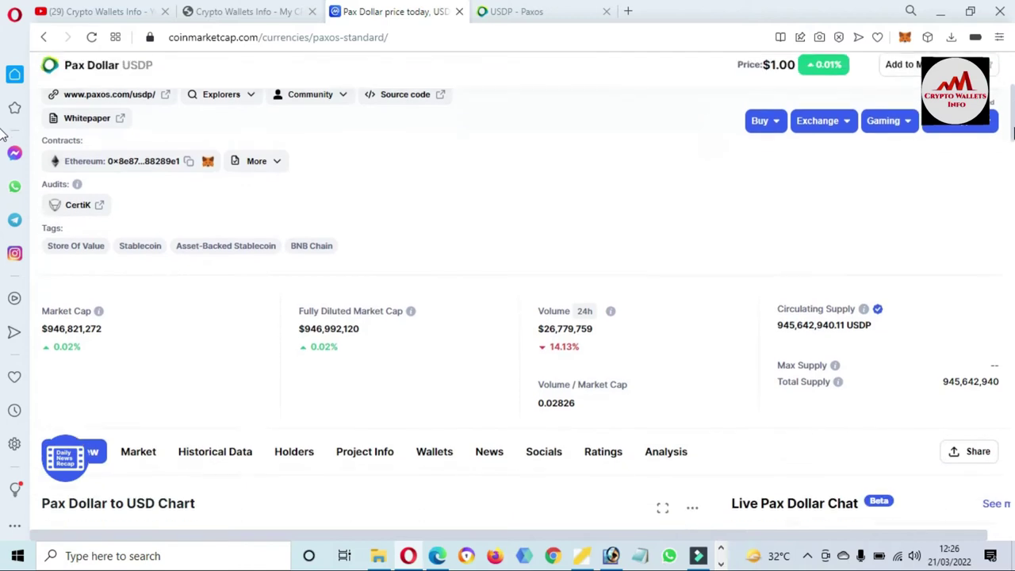
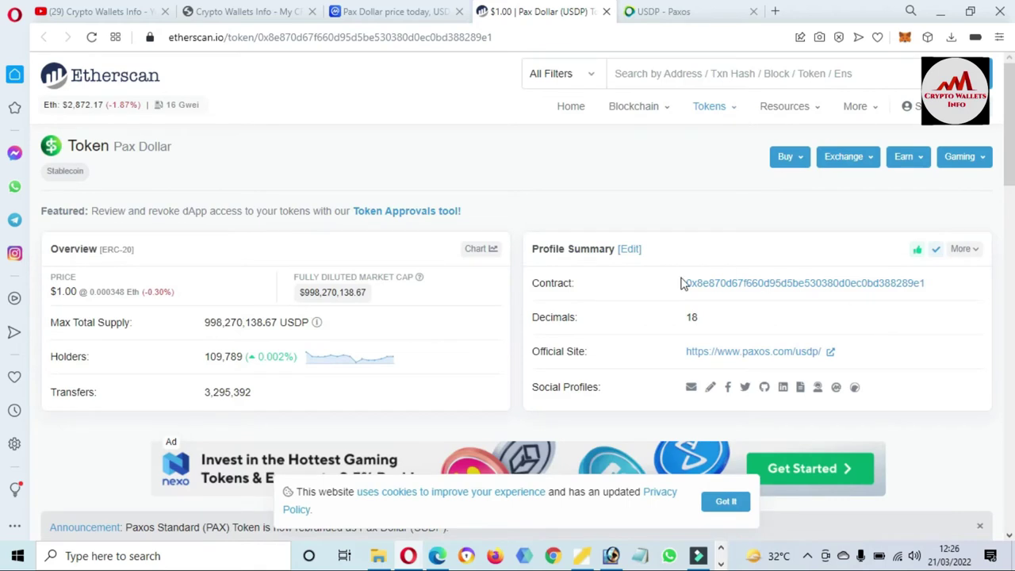
drag(677, 286, 926, 284)
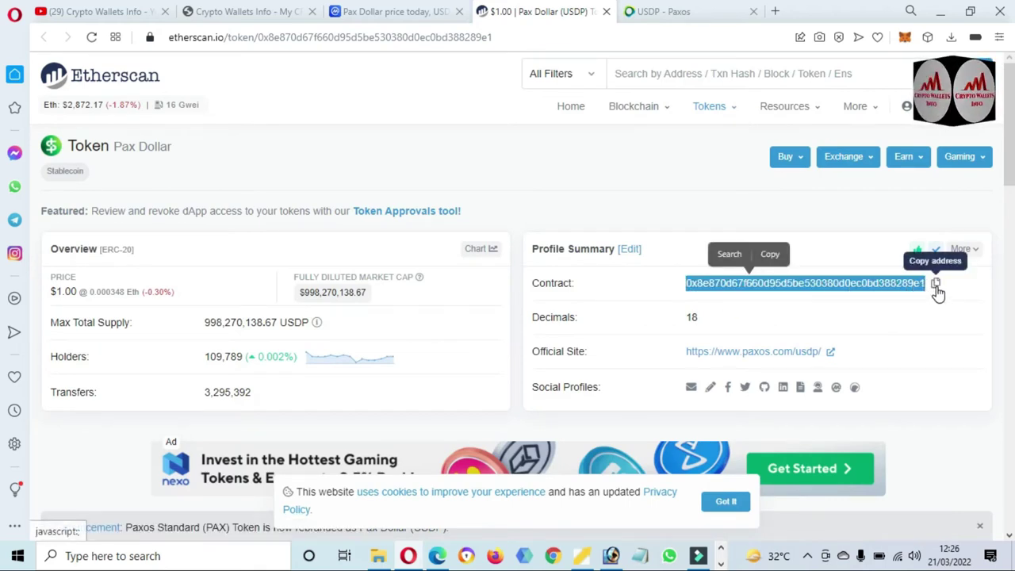
click(935, 285)
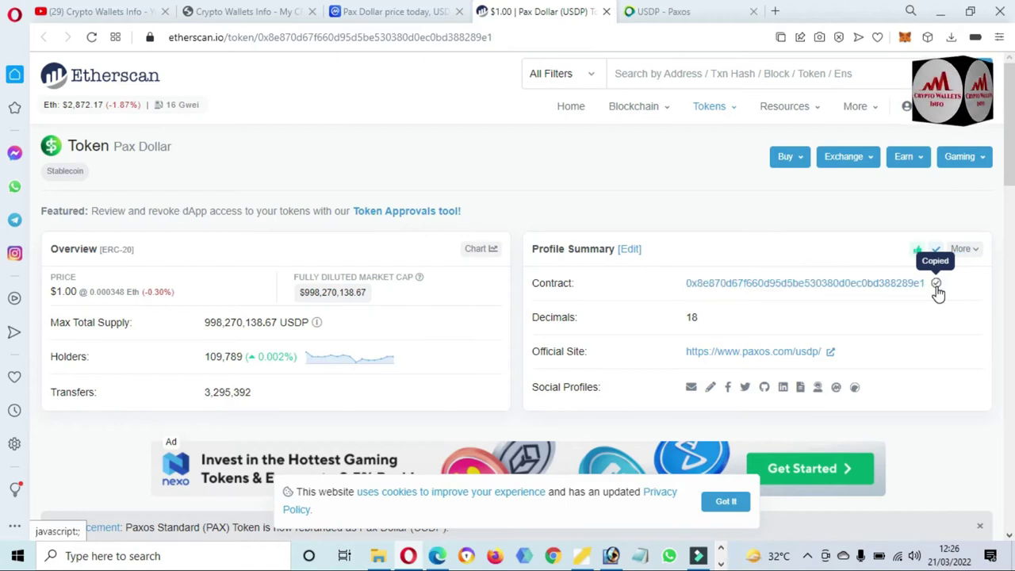
Step: Unlock the MetaMask wallet with the account password and open it in expanded view
click(904, 38)
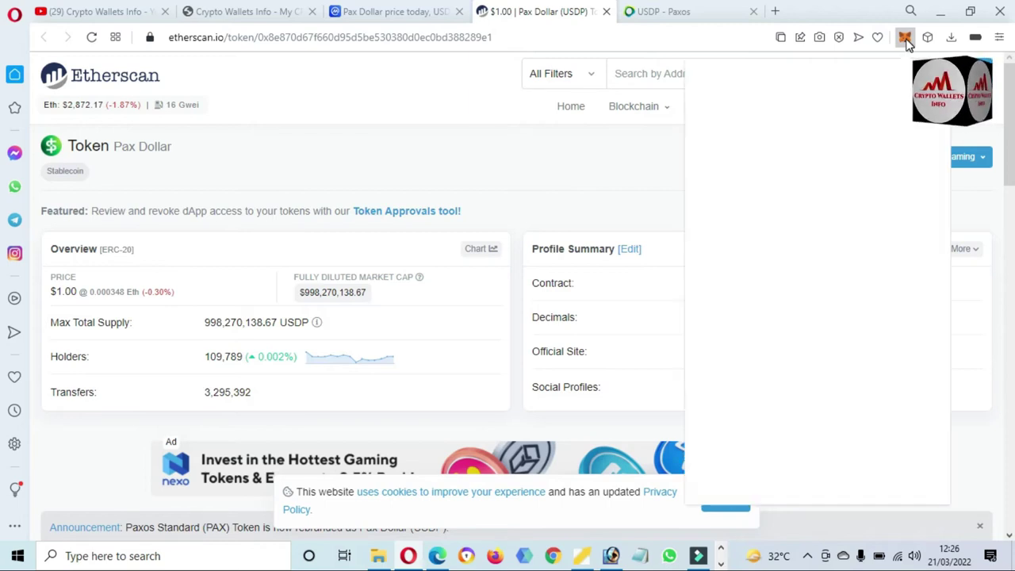
text(•)
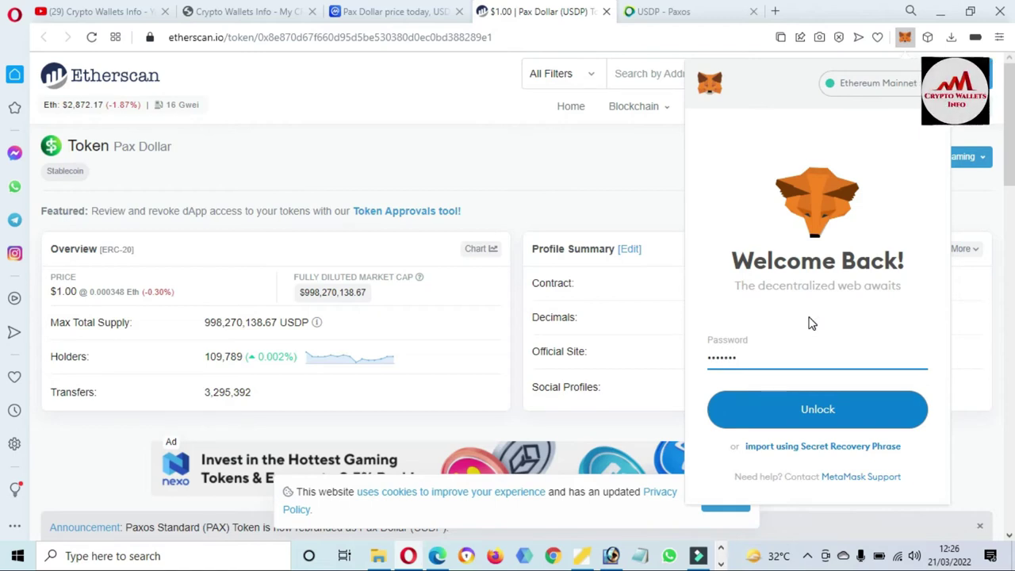
text(••••••••••••)
click(828, 422)
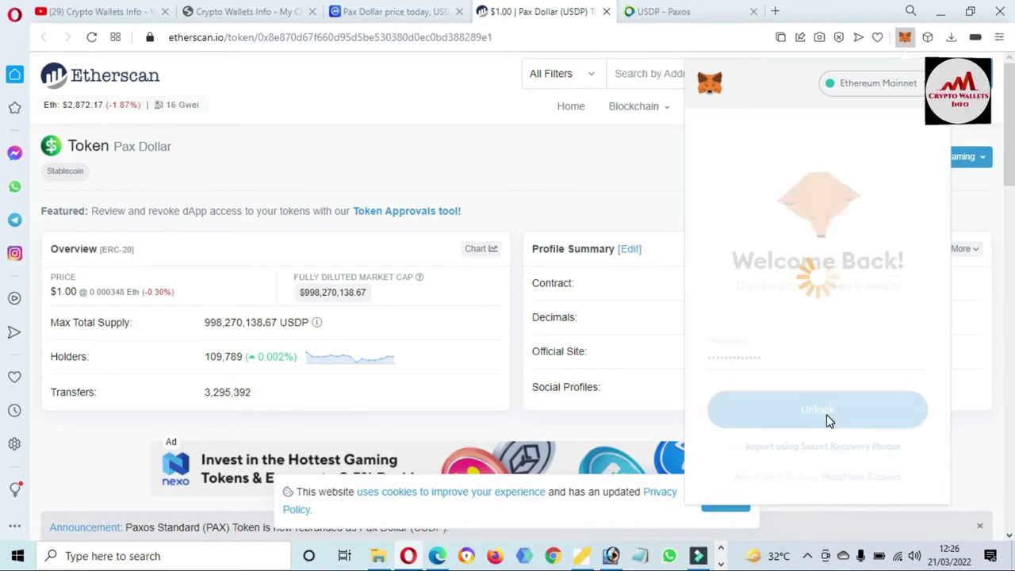
drag(827, 417, 902, 156)
click(934, 137)
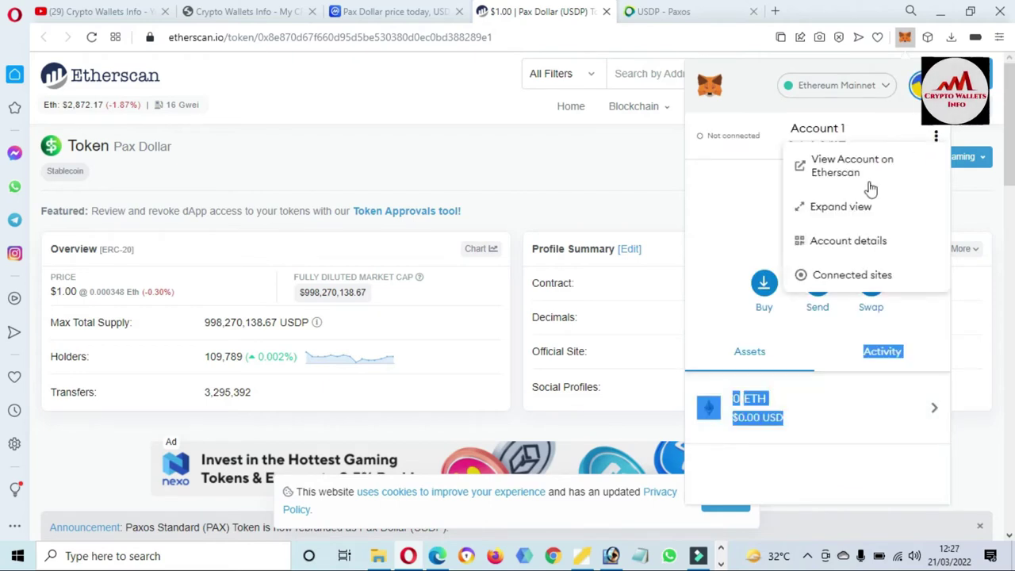
click(834, 208)
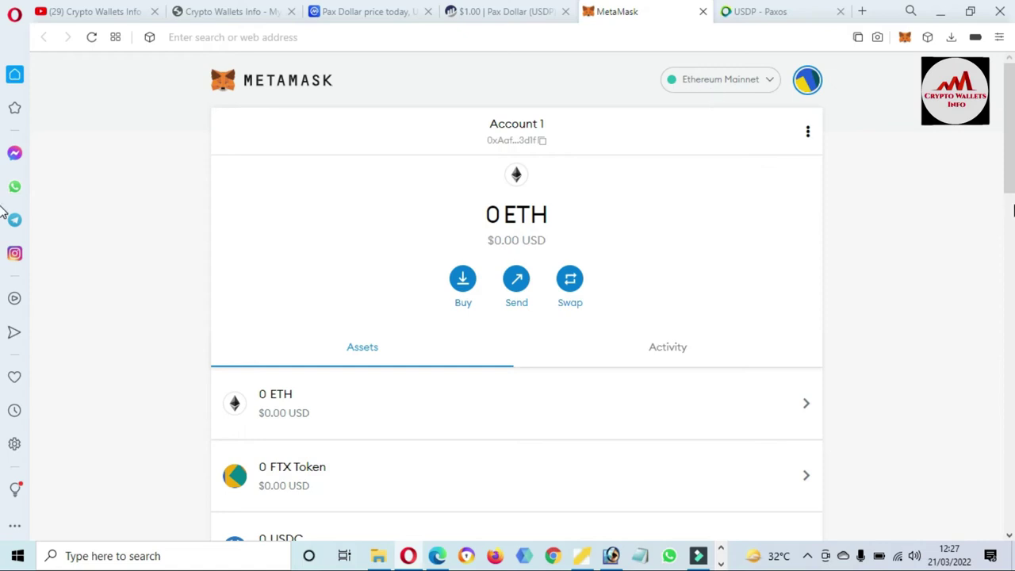
Step: Start a custom token import on Ethereum Mainnet using Pax Dollar's contract address 0x8E870D67F660D95d5be530380D0eC0bd388289E1
drag(1012, 162, 1011, 523)
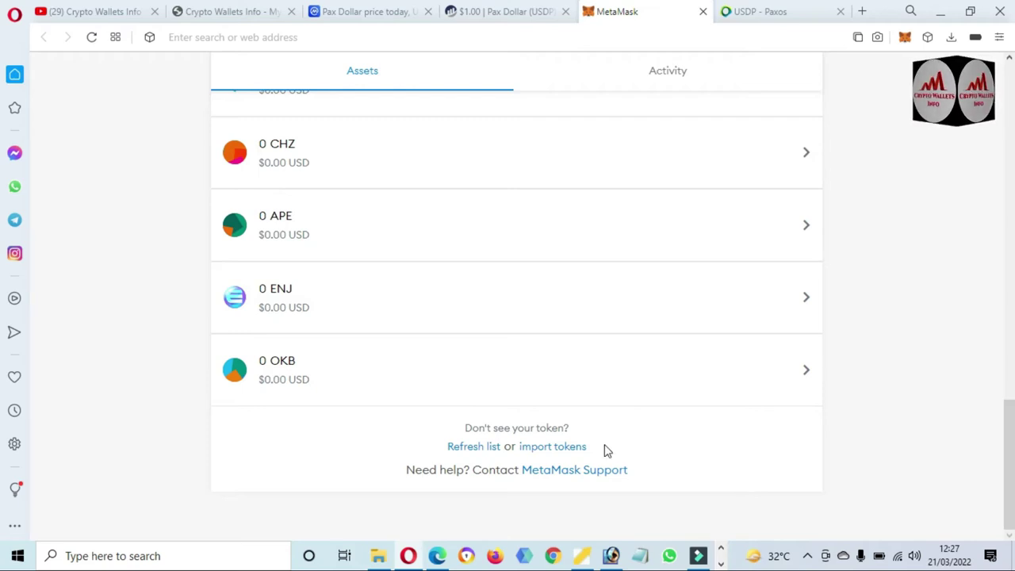
drag(601, 450, 518, 452)
click(552, 449)
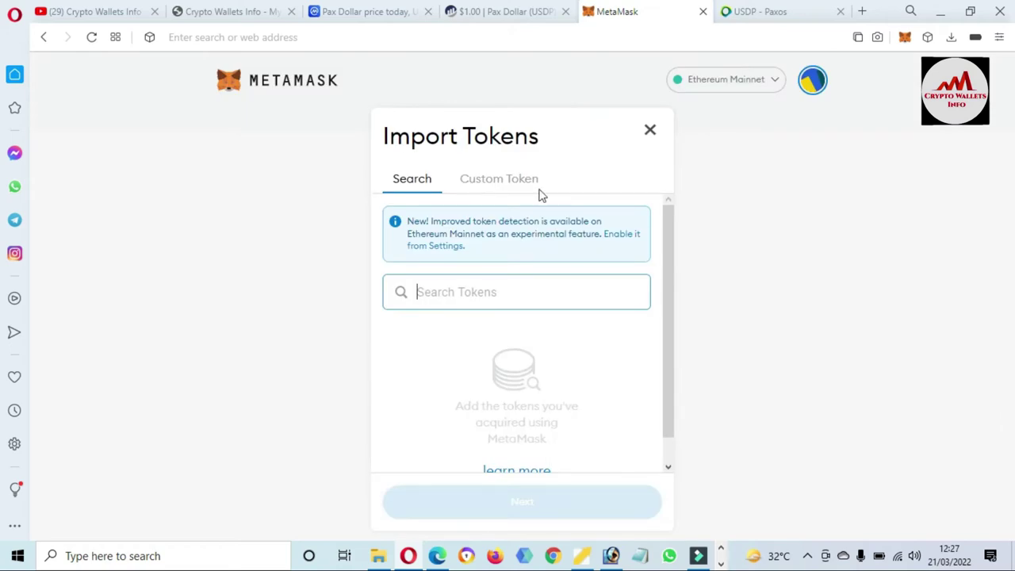
click(495, 184)
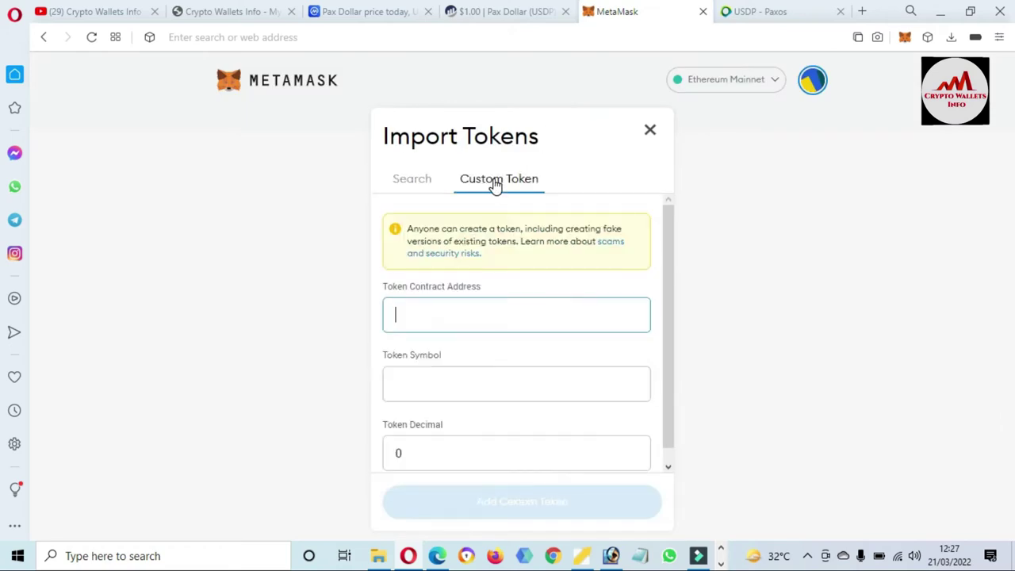
click(444, 312)
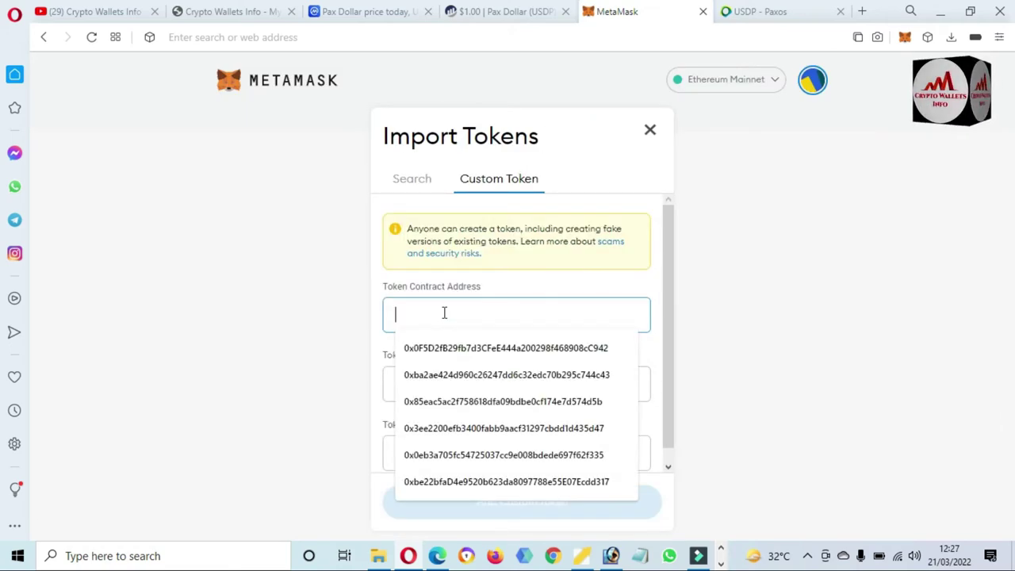
key(ctrl+v)
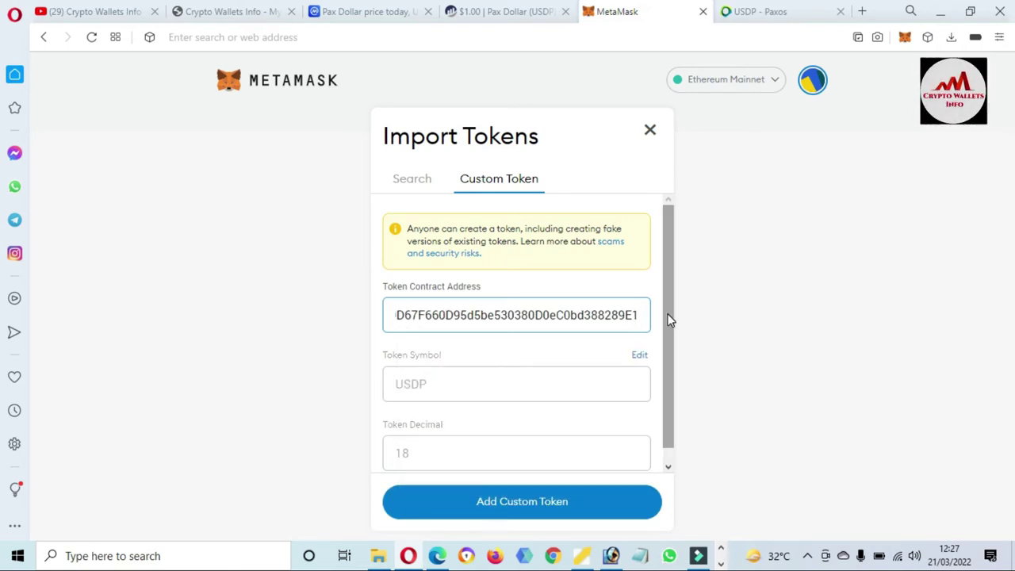
Step: Check the custom token's symbol and decimals, and import USDP into the wallet
drag(668, 320, 673, 378)
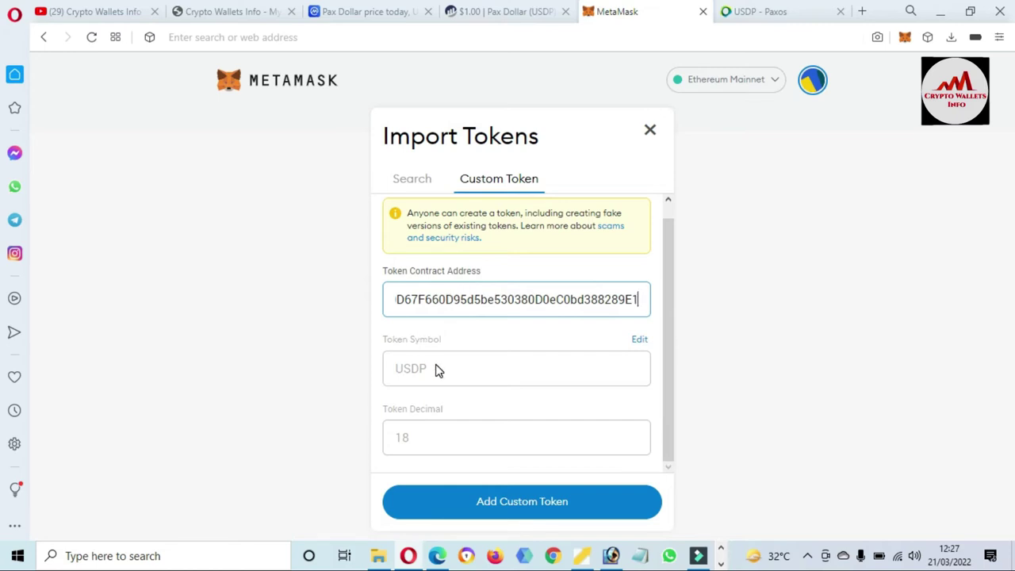
drag(438, 370, 399, 374)
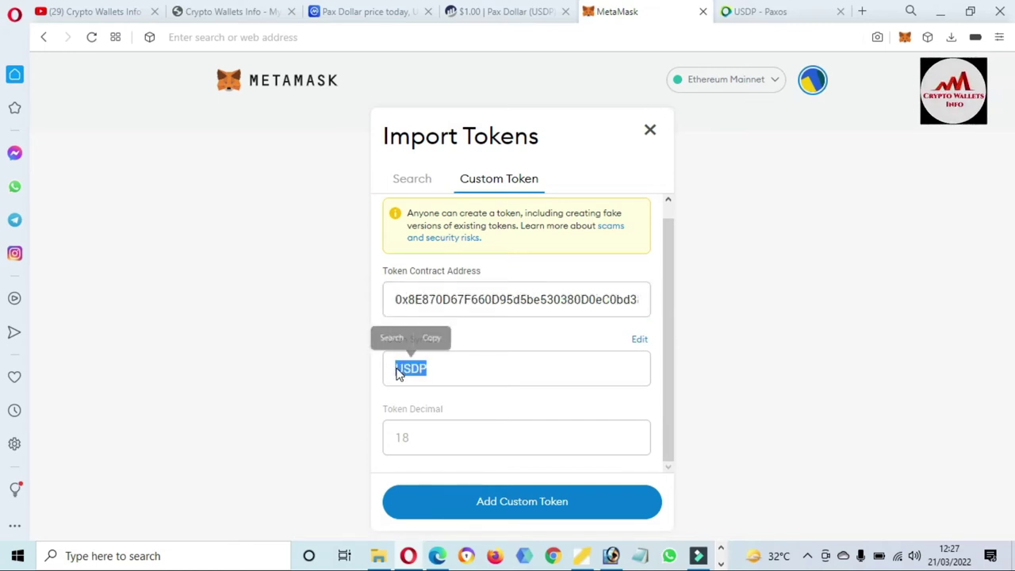
click(442, 428)
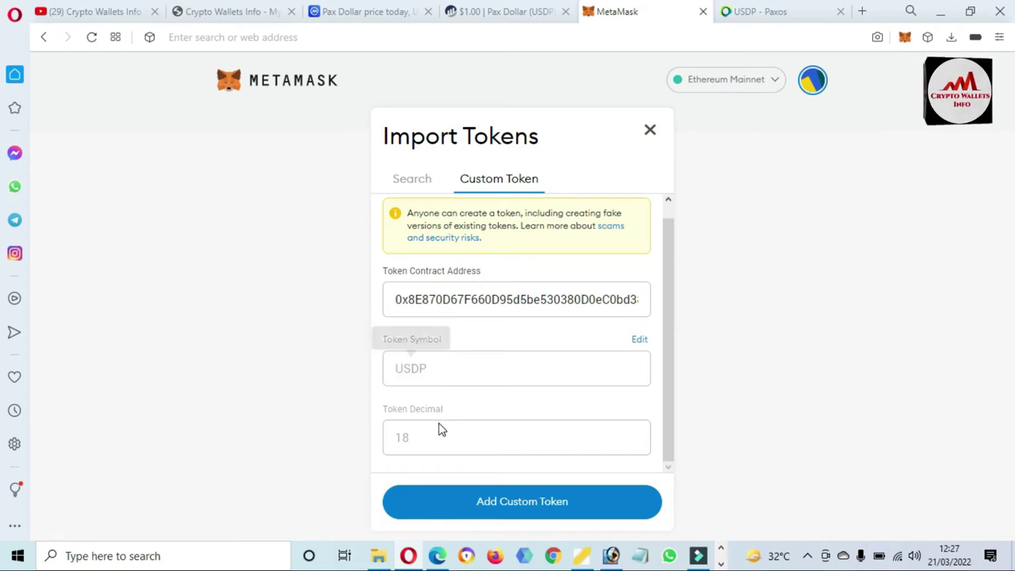
click(487, 501)
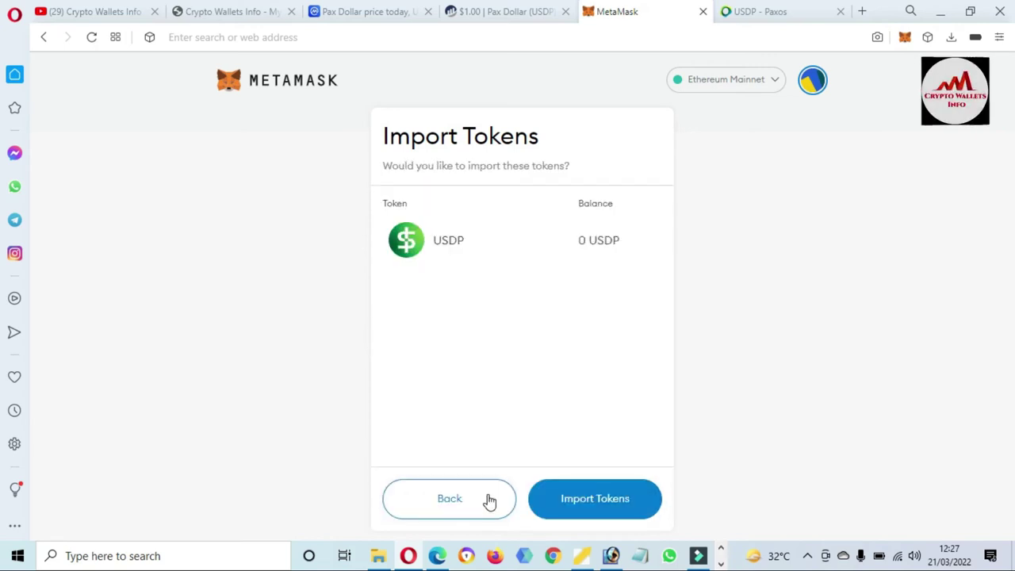
drag(411, 244, 470, 244)
click(636, 505)
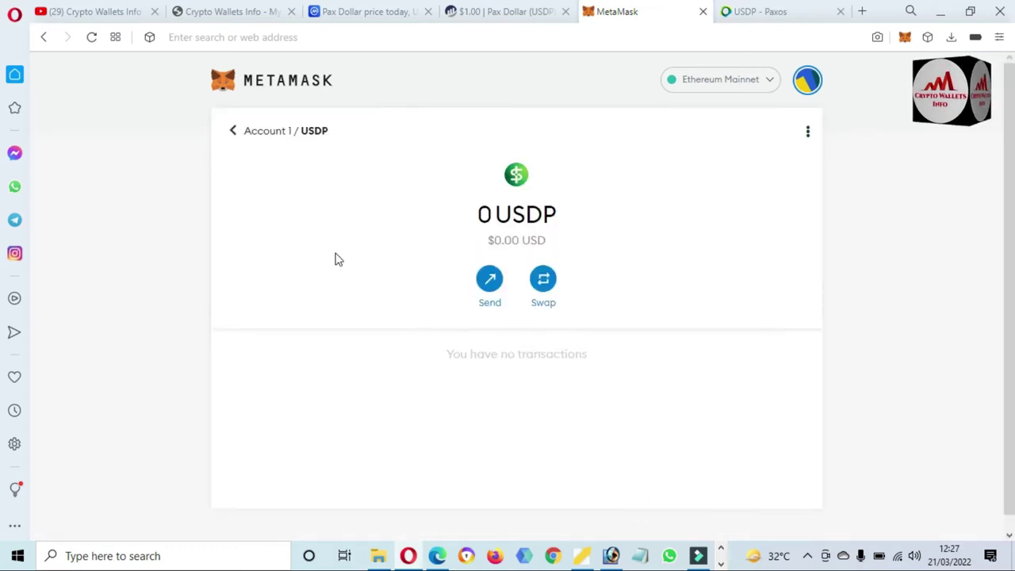
Step: Return to Account 1's asset list and open the imported USDP token from it
click(251, 132)
scroll(516, 317, down, 10)
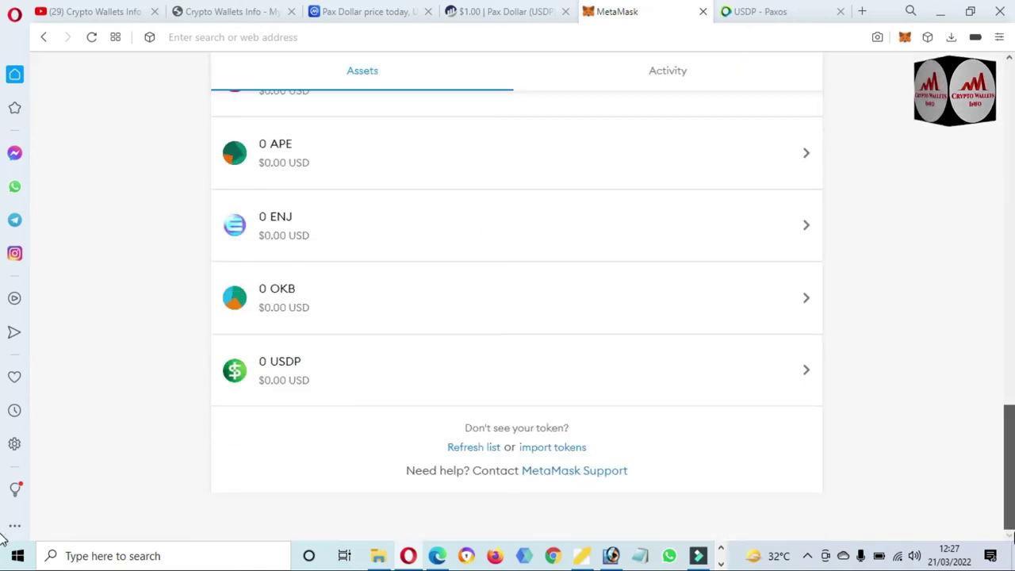
click(318, 378)
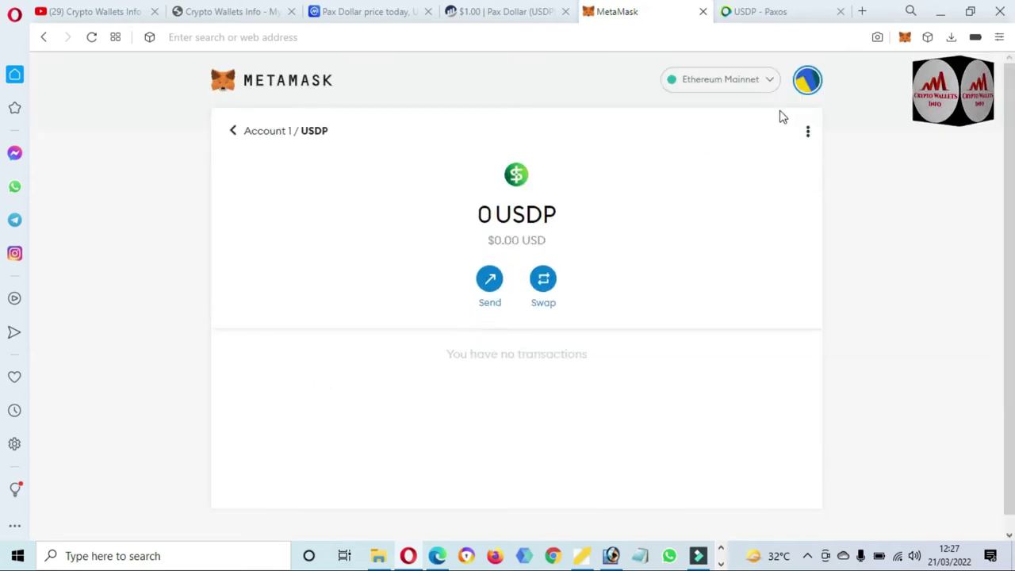
Step: Open the USDP asset on Etherscan from its token options, and return to the wallet
click(808, 133)
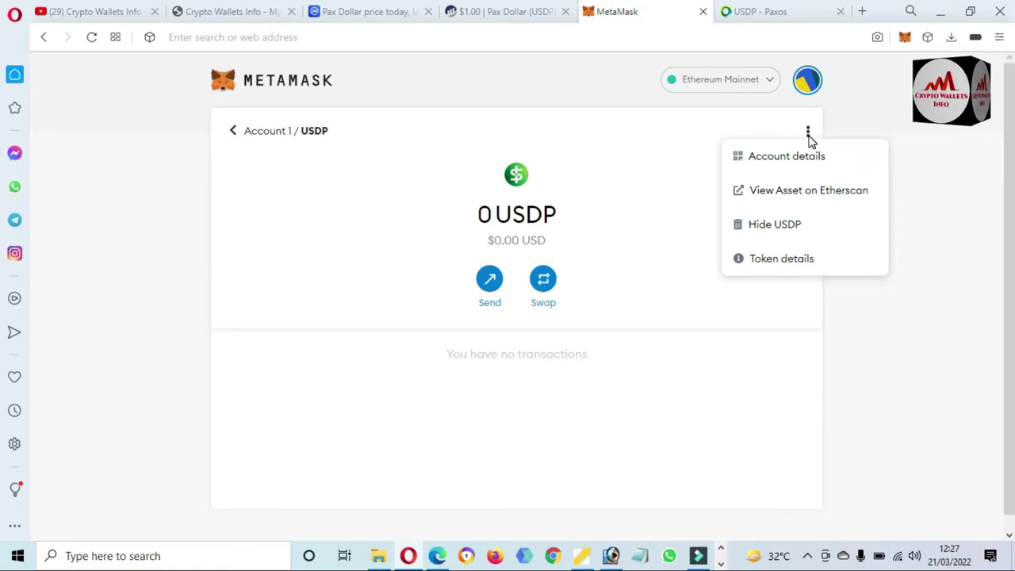
click(784, 190)
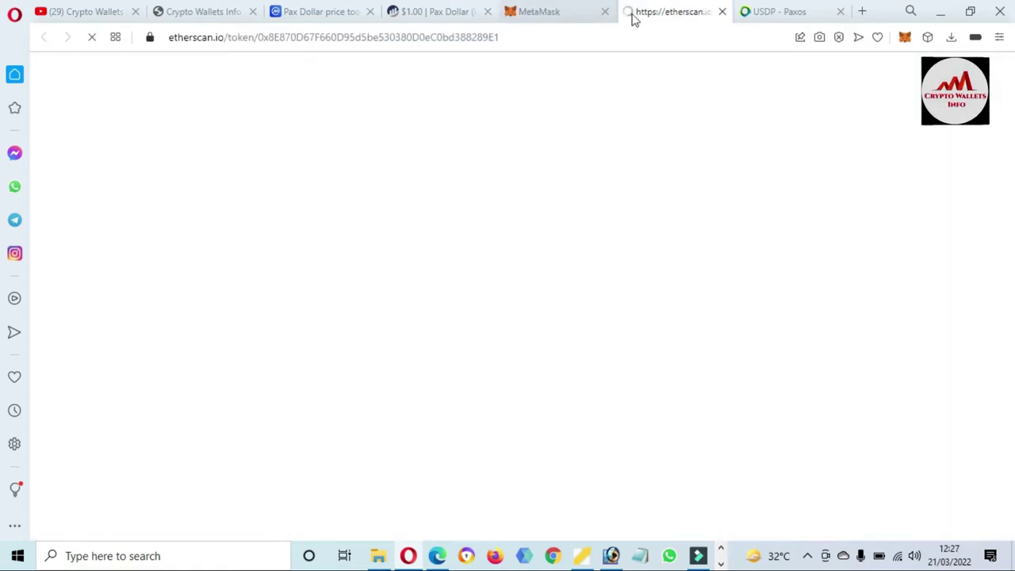
click(722, 11)
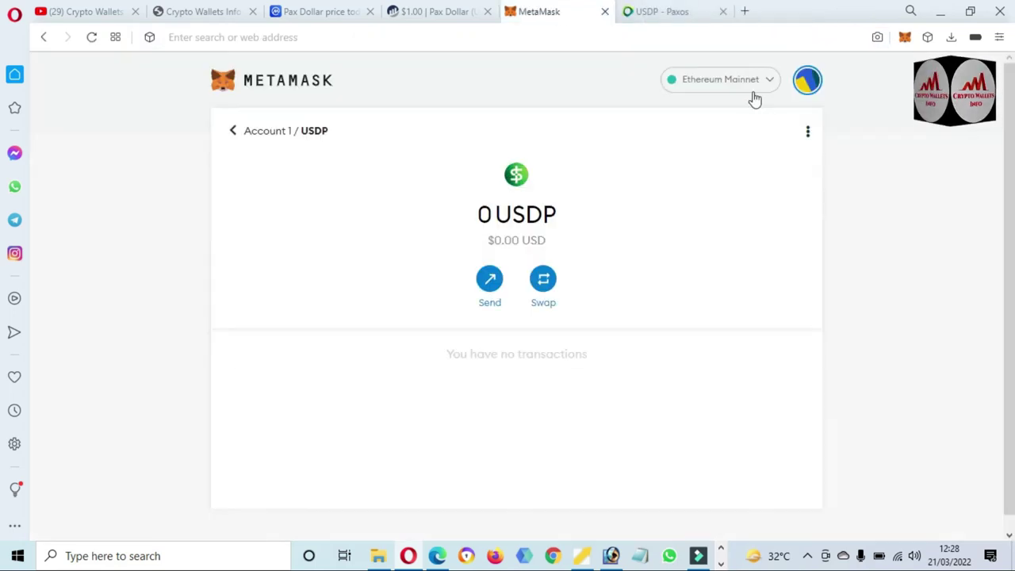
Step: Open the account details from the USDP token's options and highlight Account 1's receiving address
click(807, 131)
click(741, 164)
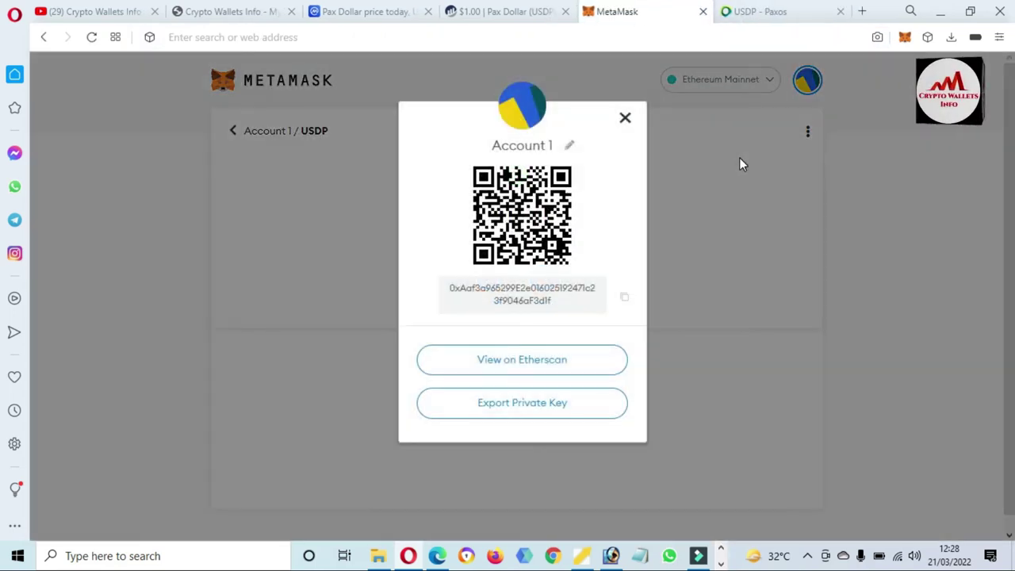
drag(552, 301, 434, 285)
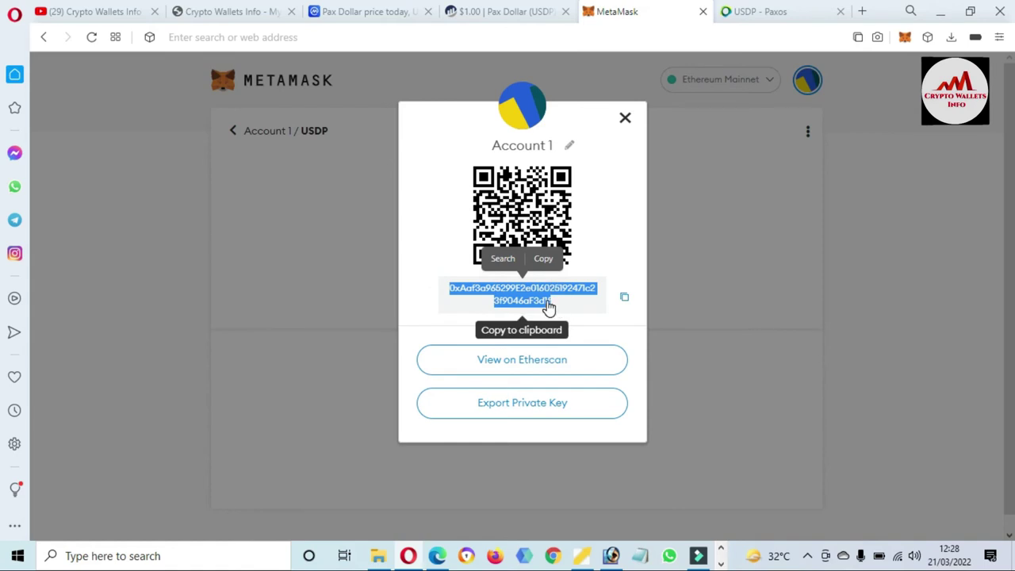
Step: Export Account 1's private key by entering the MetaMask password, highlight the revealed key, and close the dialog
click(532, 408)
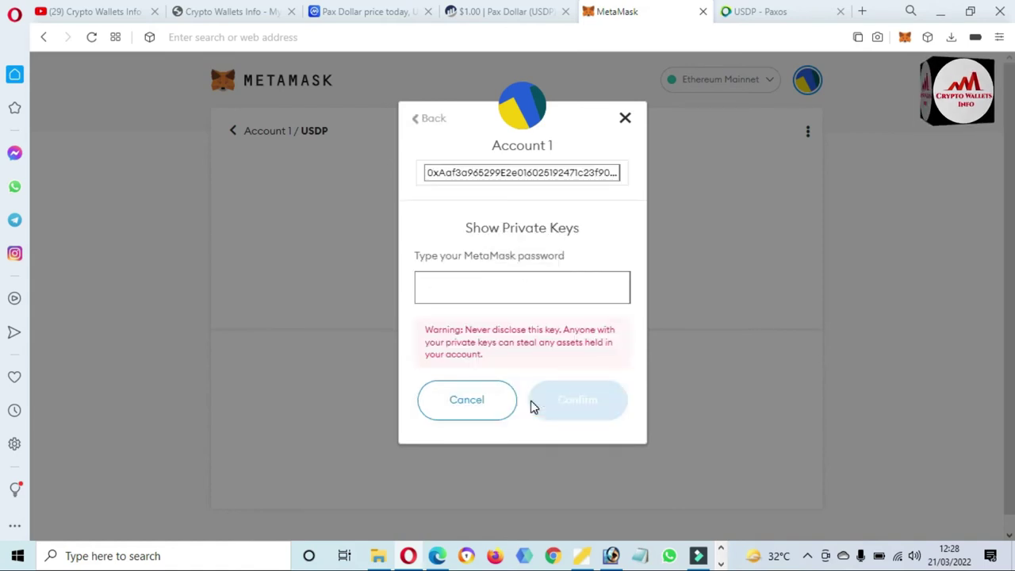
click(489, 277)
text(•)
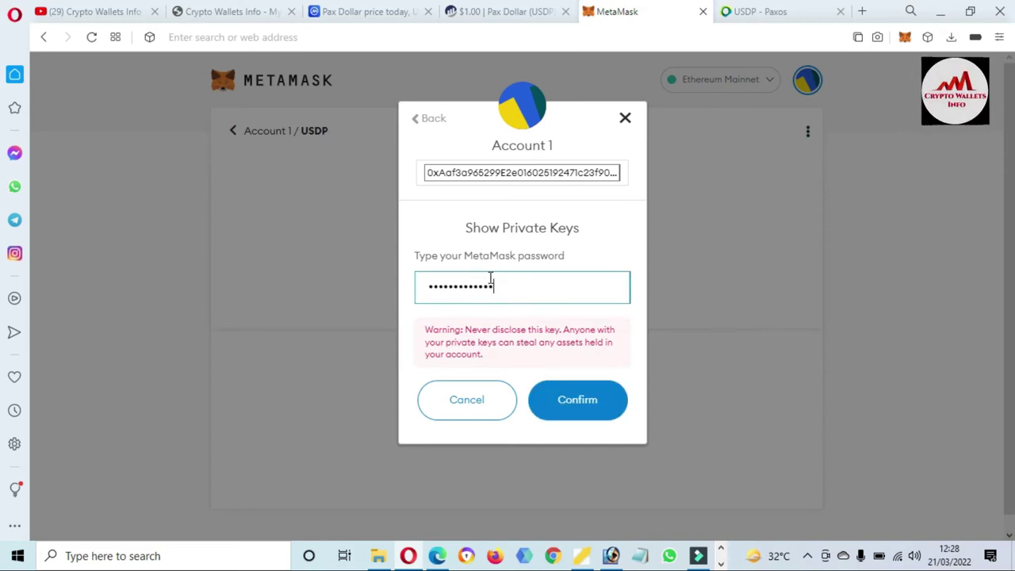
click(599, 406)
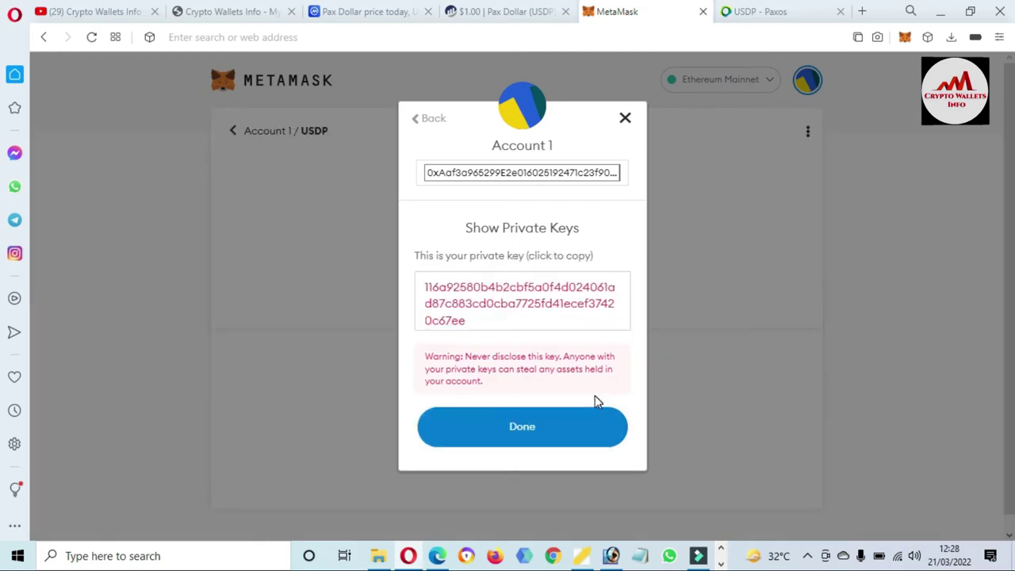
triple_click(477, 321)
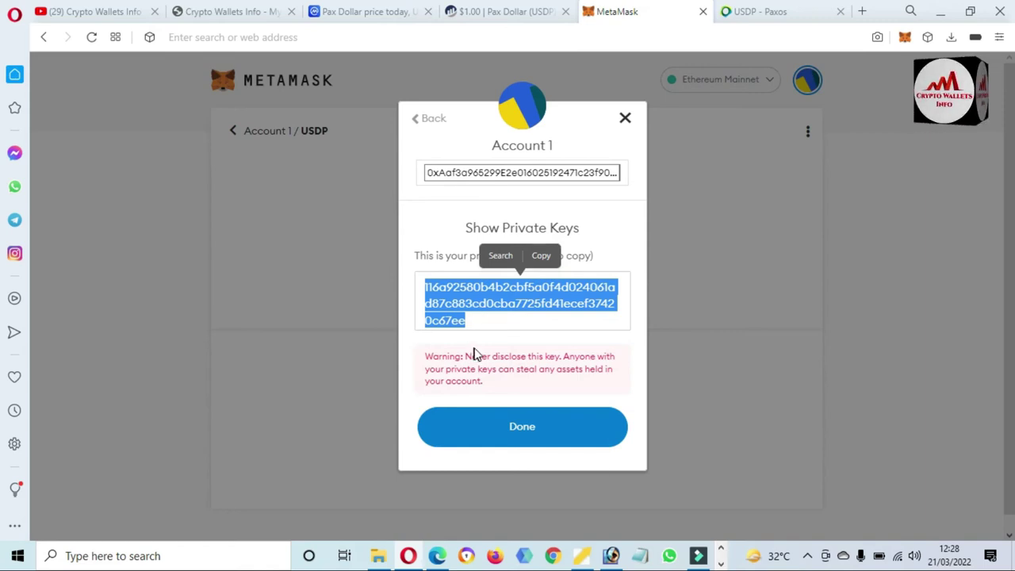
click(545, 436)
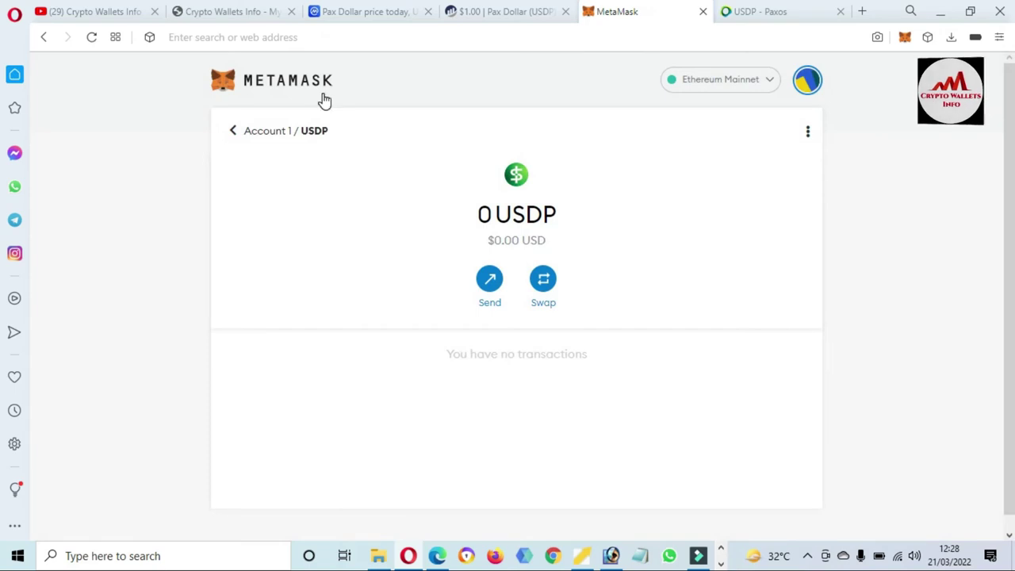
Step: Return to Account 1's asset list and switch the wallet's network to Binance Smart Chain Mainnet
click(265, 133)
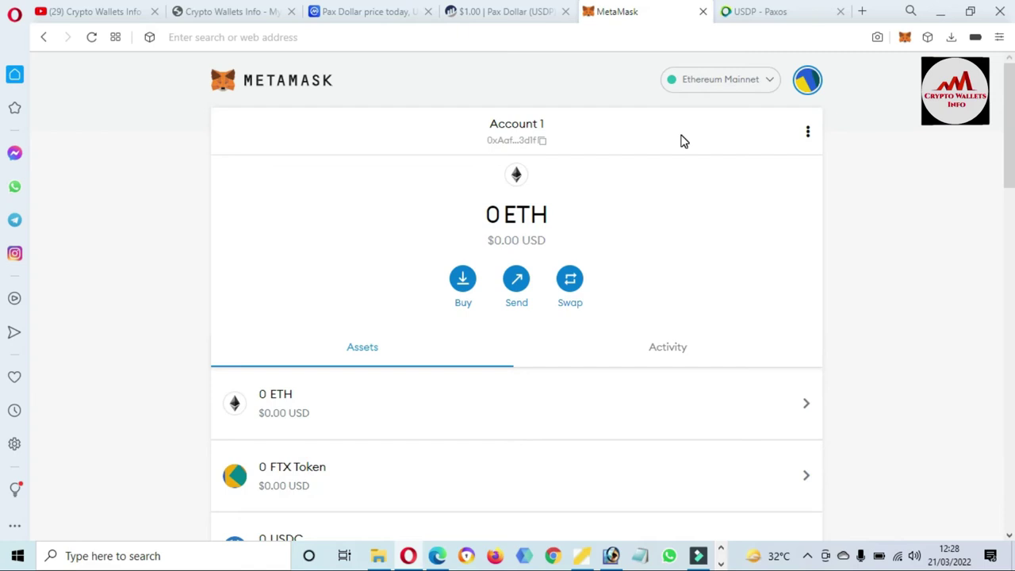
click(771, 83)
drag(824, 197, 829, 346)
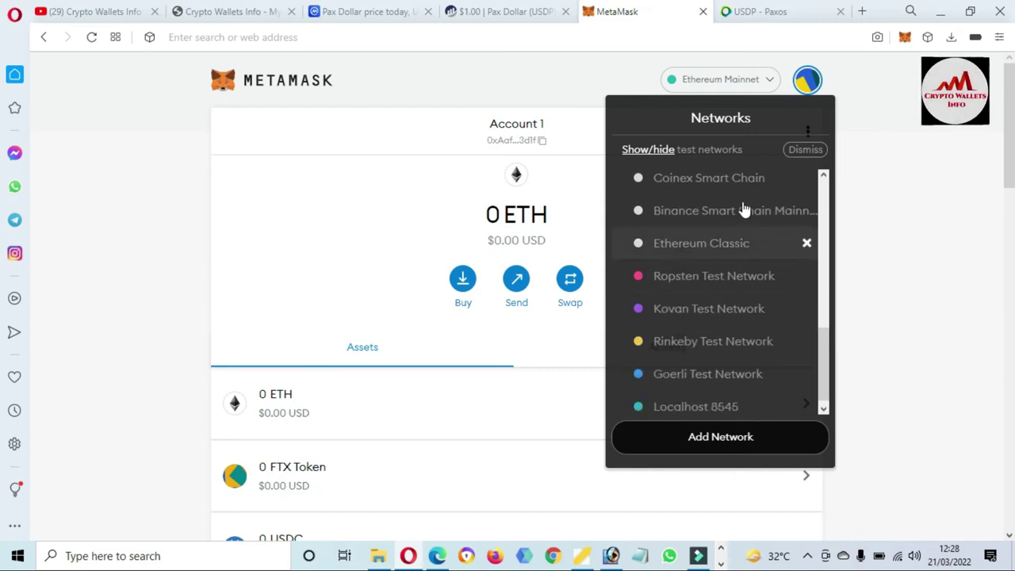
click(736, 227)
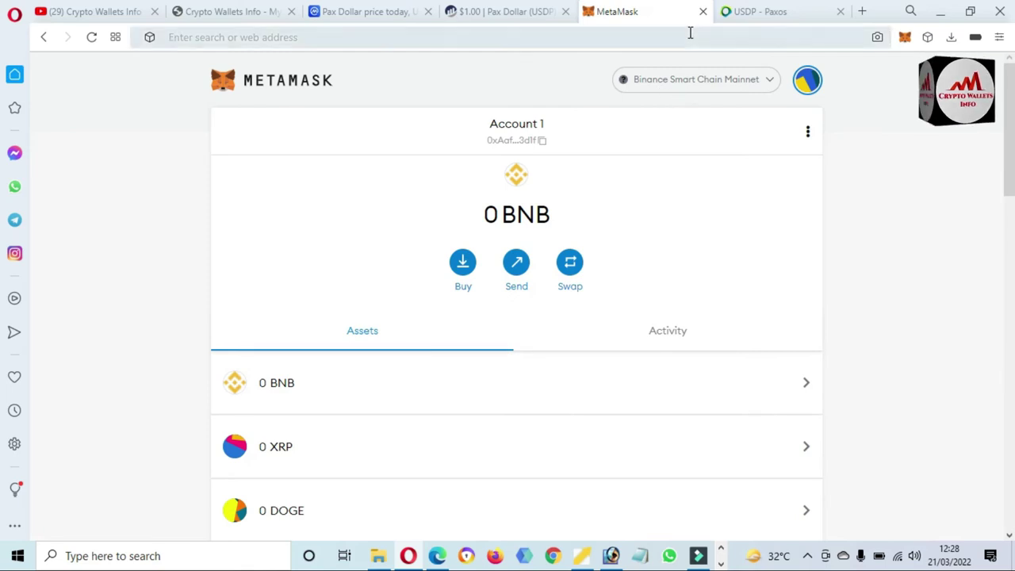
Step: Open the BscScan explorer in a new browser tab
click(743, 10)
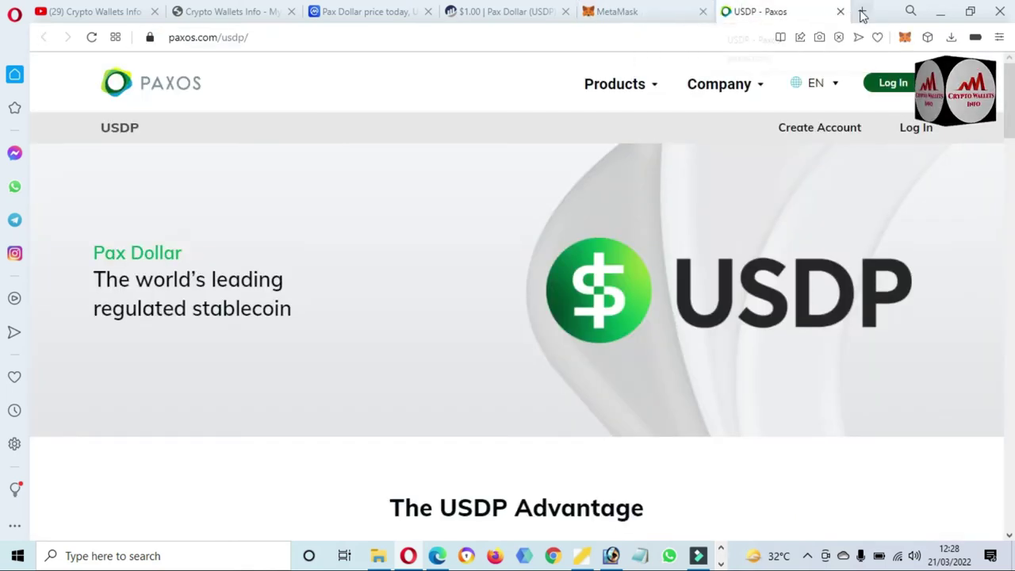
click(605, 14)
key(ctrl+t)
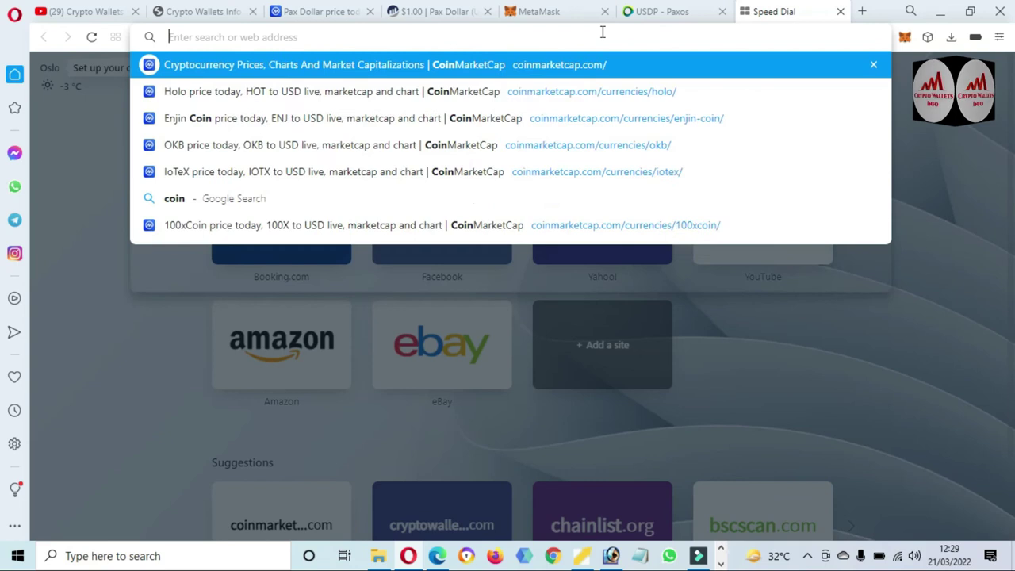
text(bsc)
click(558, 63)
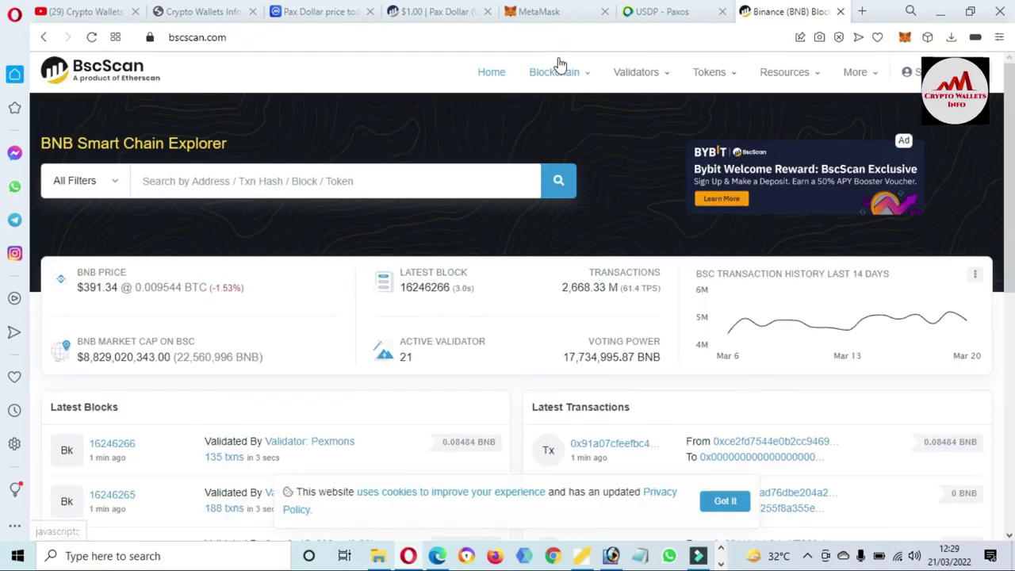
Step: Search BscScan for usdp, open the Binance-Peg Pax Dollar Token page, and copy its contract address
click(299, 183)
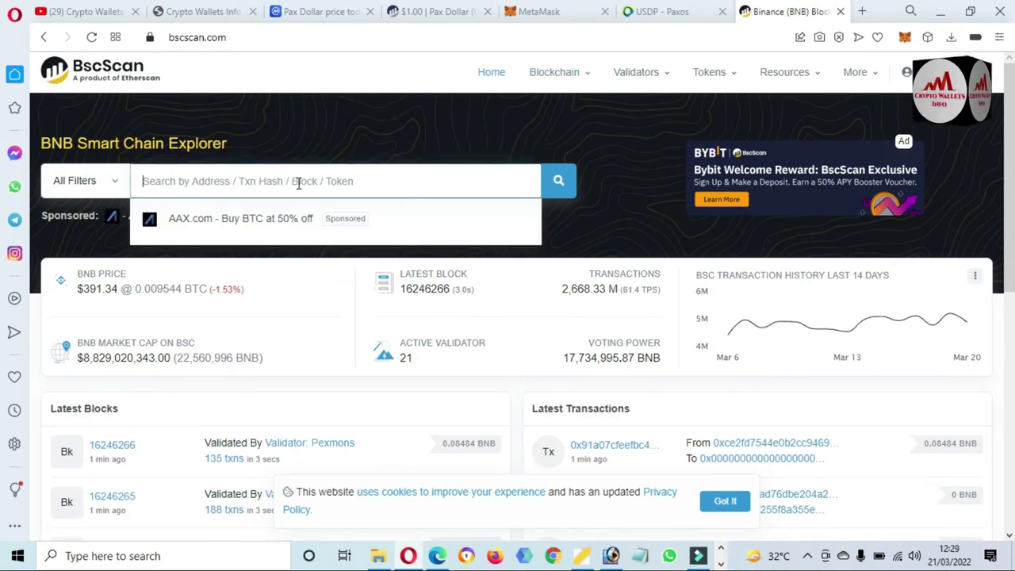
text(usdp)
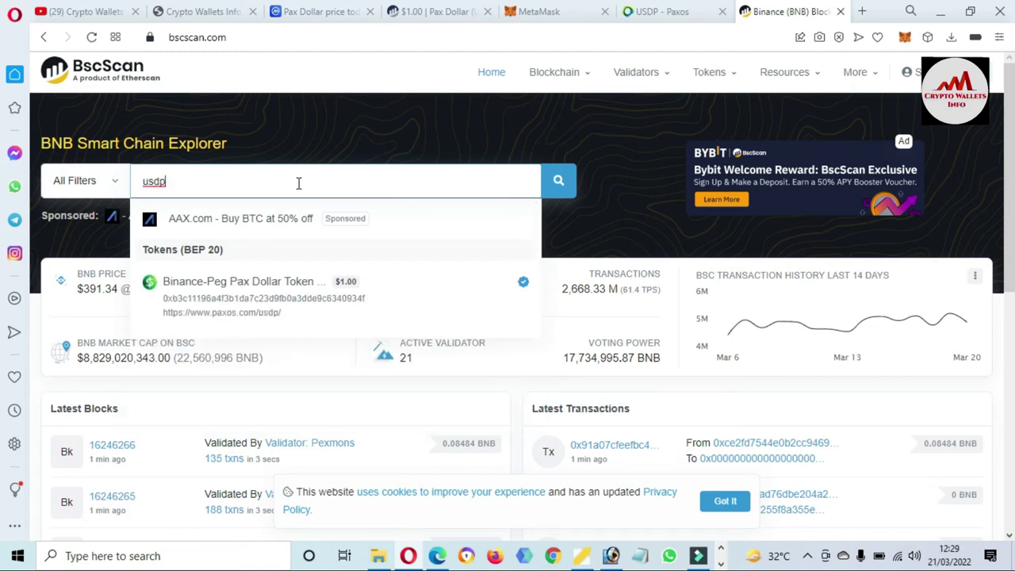
click(256, 300)
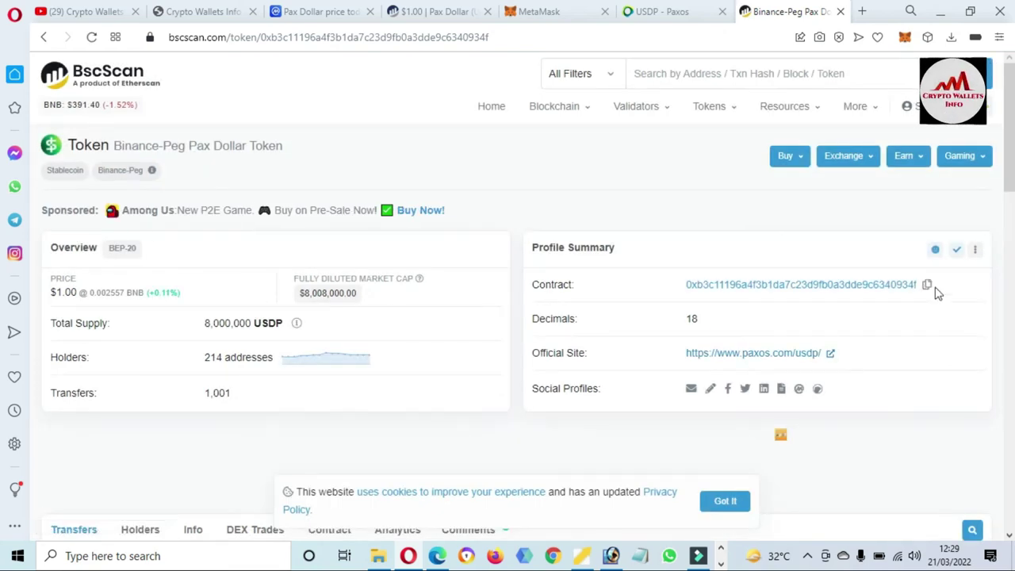
click(928, 287)
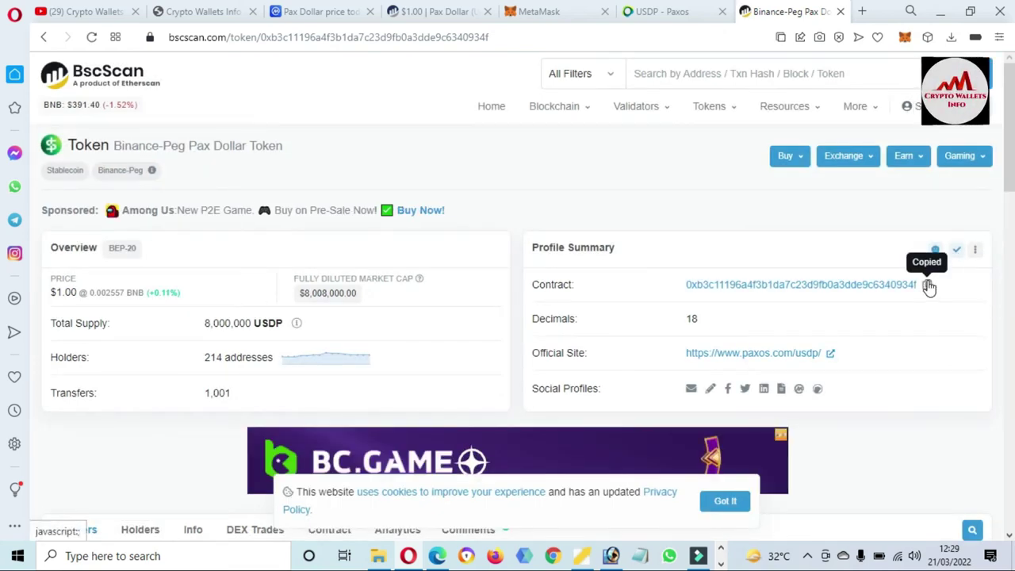
Step: Start a custom token import in MetaMask on Binance Smart Chain with contract address 0xb3c11196a4f3b1da7c23d9fb0a3dde9c6340934f
click(532, 7)
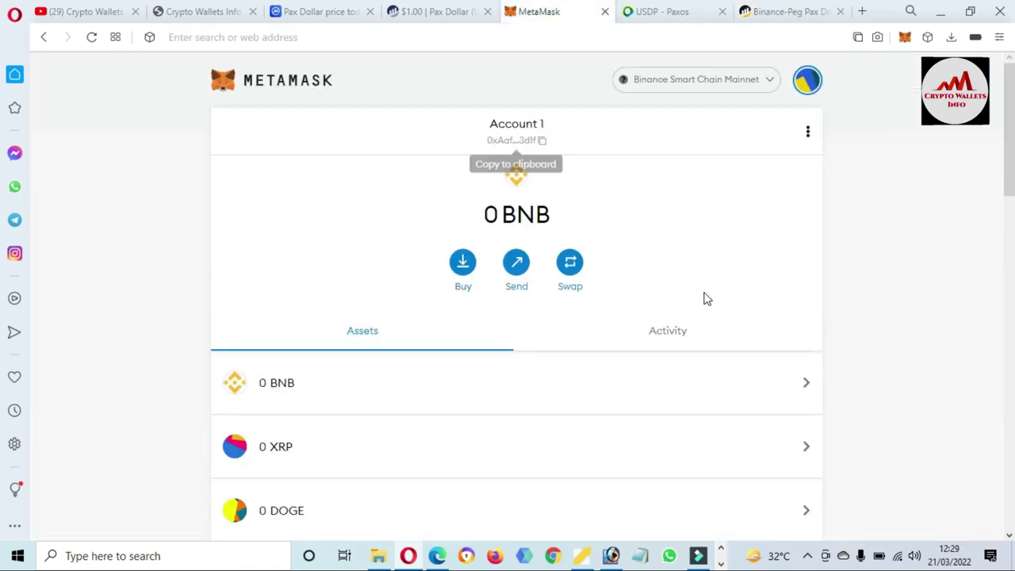
scroll(4, 222, down, 15)
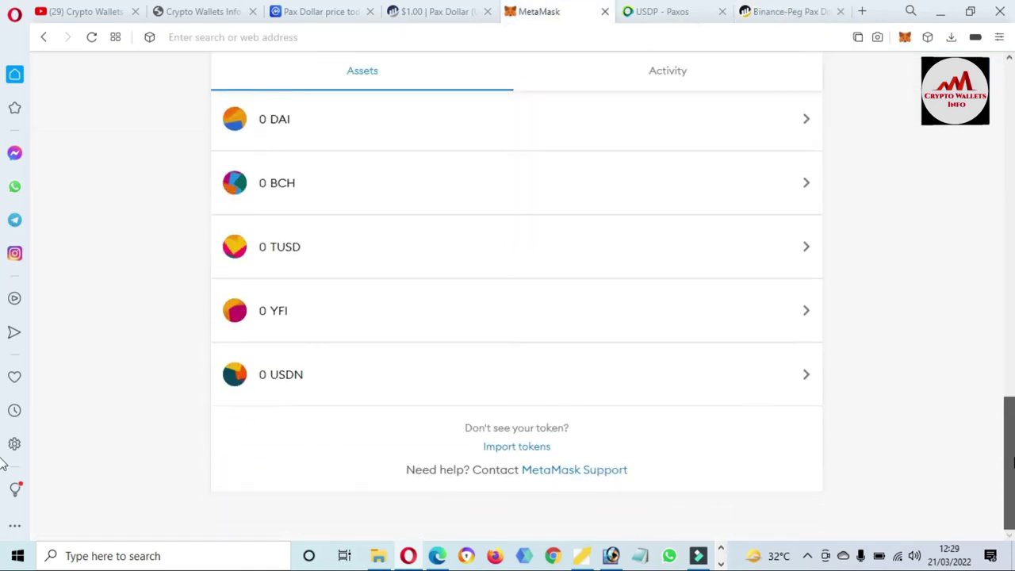
drag(564, 446, 453, 453)
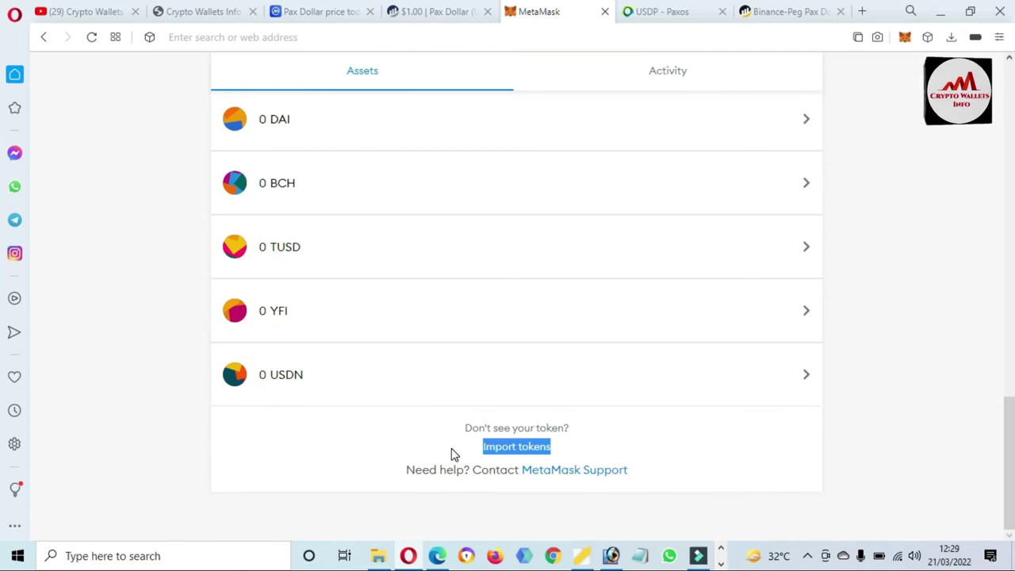
click(515, 448)
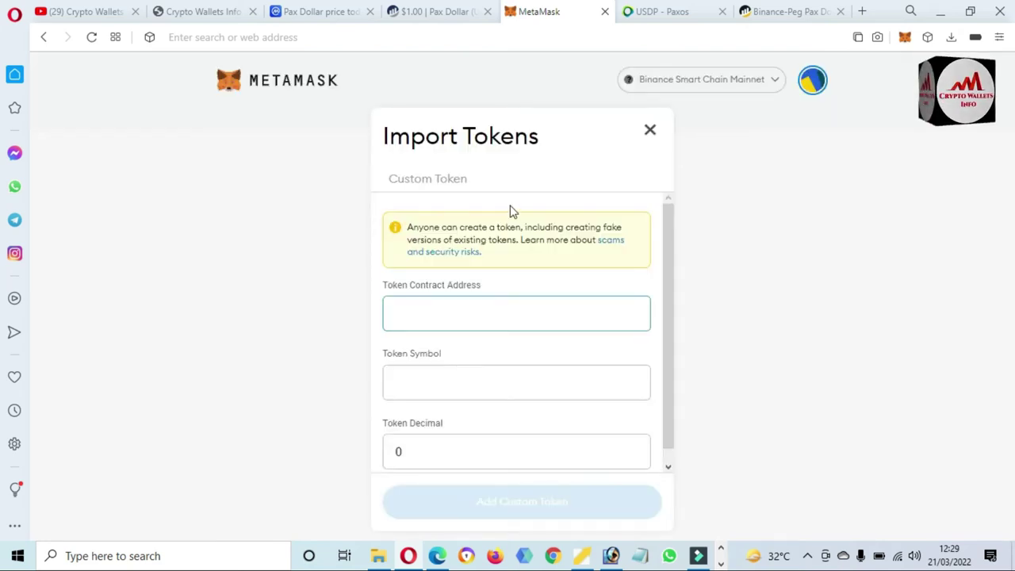
key(ctrl+v)
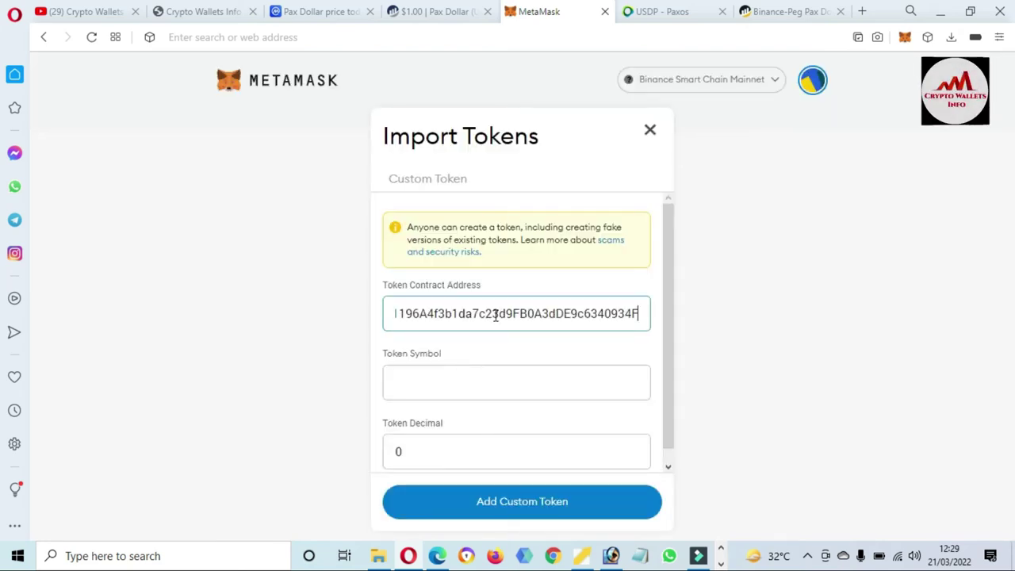
Step: Check the filled-in token symbol and decimals, and import the Binance Smart Chain USDP token
drag(670, 322, 670, 390)
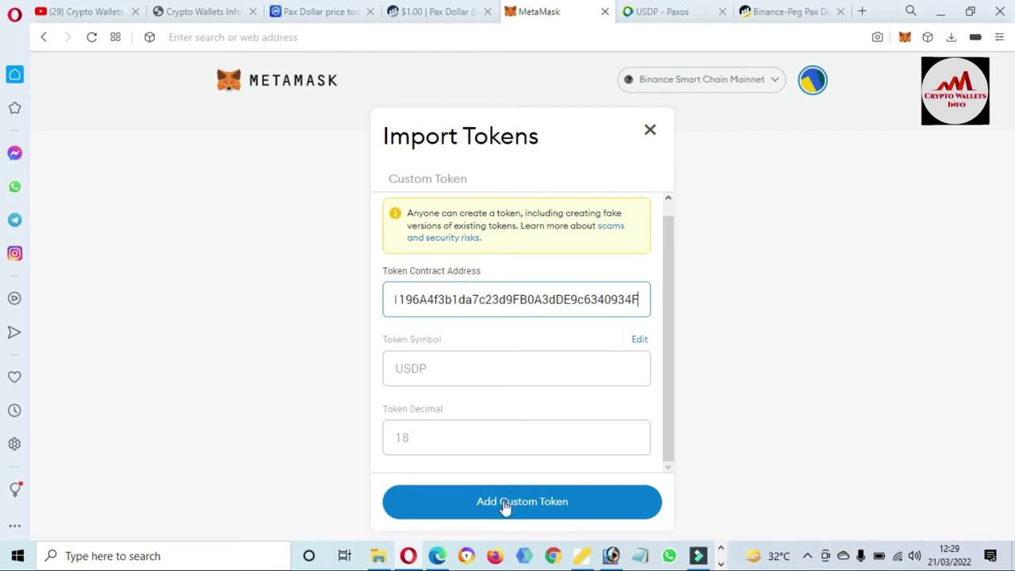
click(524, 515)
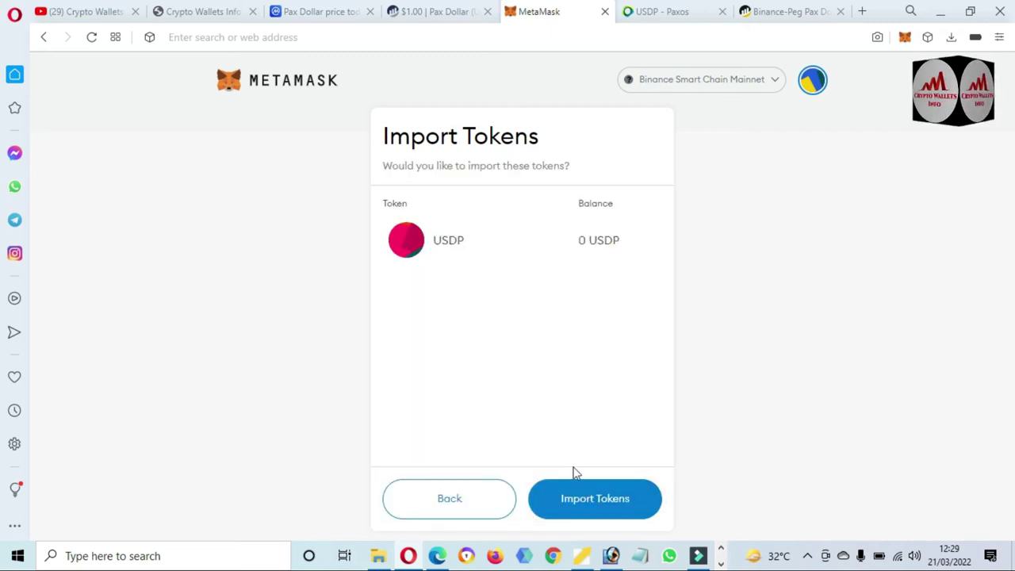
click(581, 499)
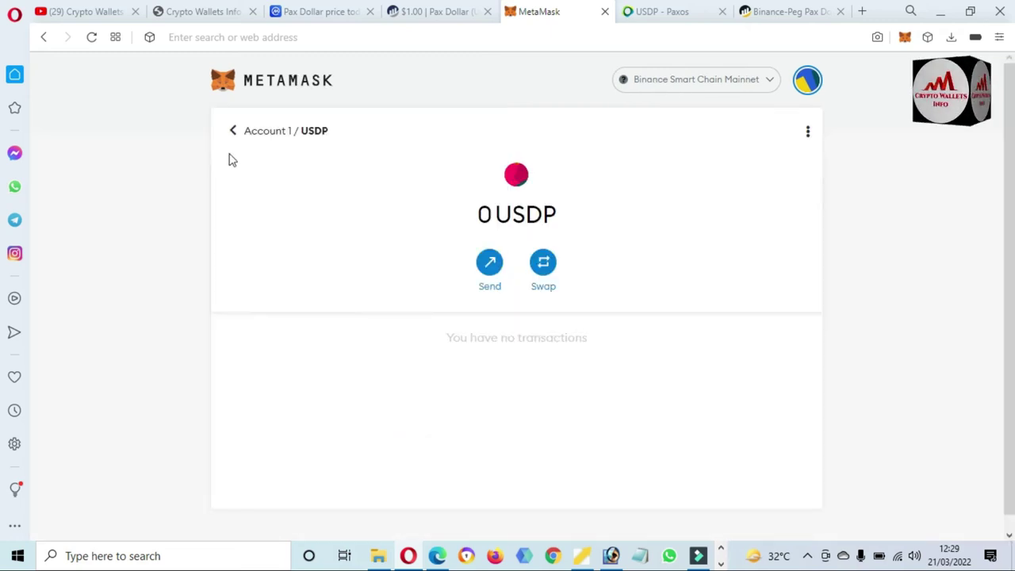
Step: Return to Account 1's Binance Smart Chain asset list and open the newly added USDP token
click(267, 135)
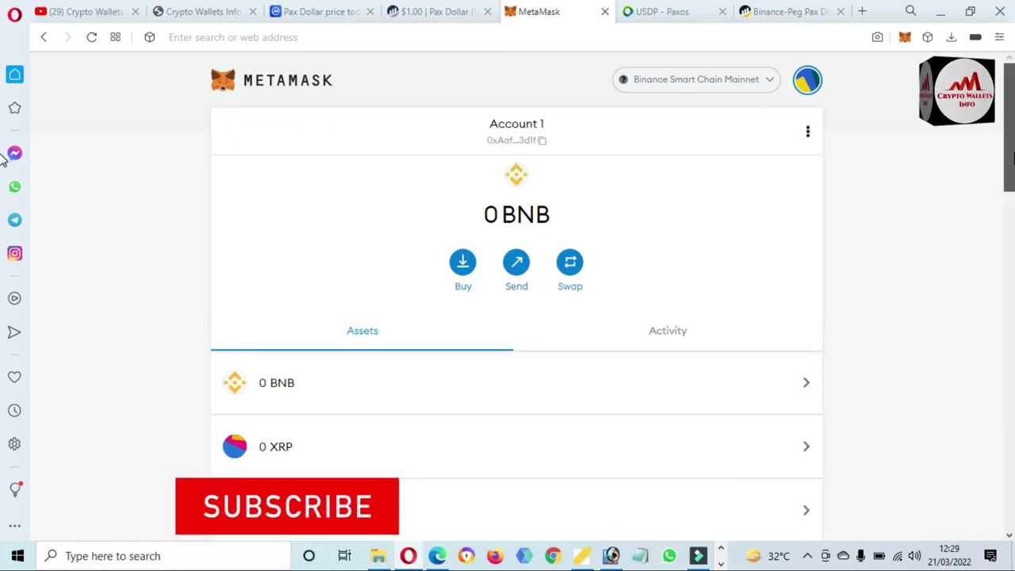
scroll(516, 317, down, 3)
drag(1012, 428, 1012, 520)
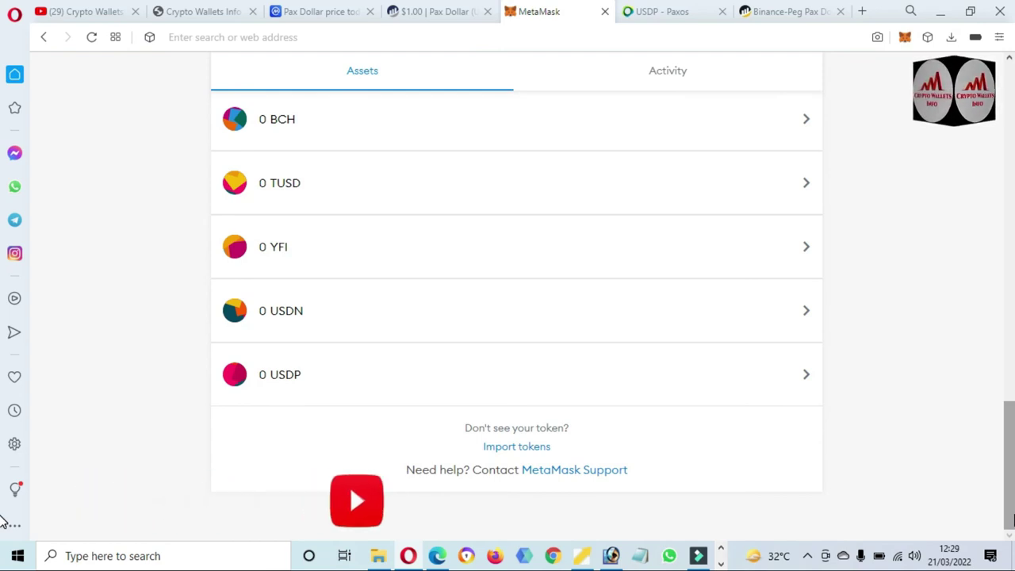
click(411, 387)
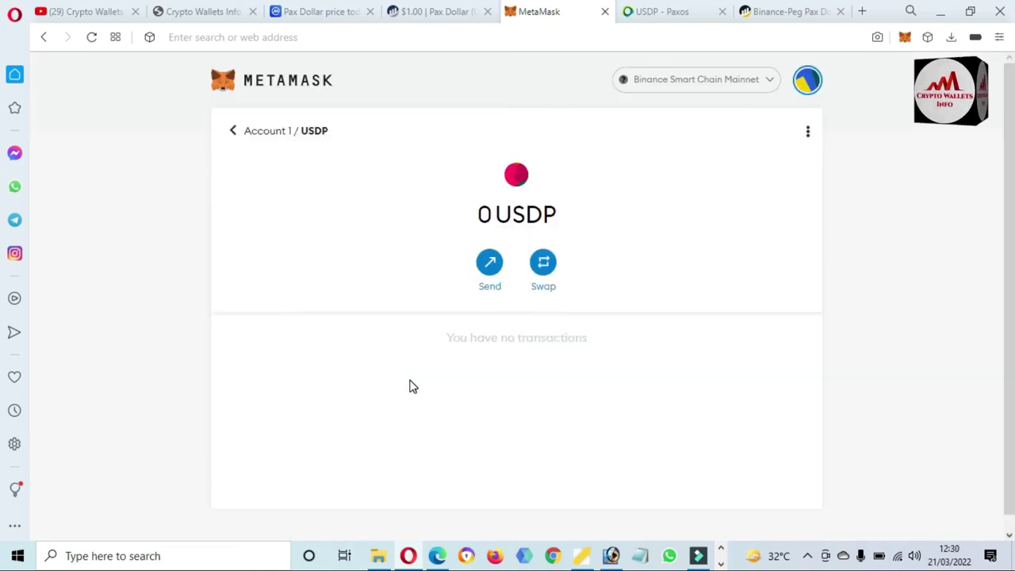
Step: Open Account 1's details from the USDP token's options, reveal its private key with the MetaMask password, and close the dialog
click(805, 136)
click(771, 168)
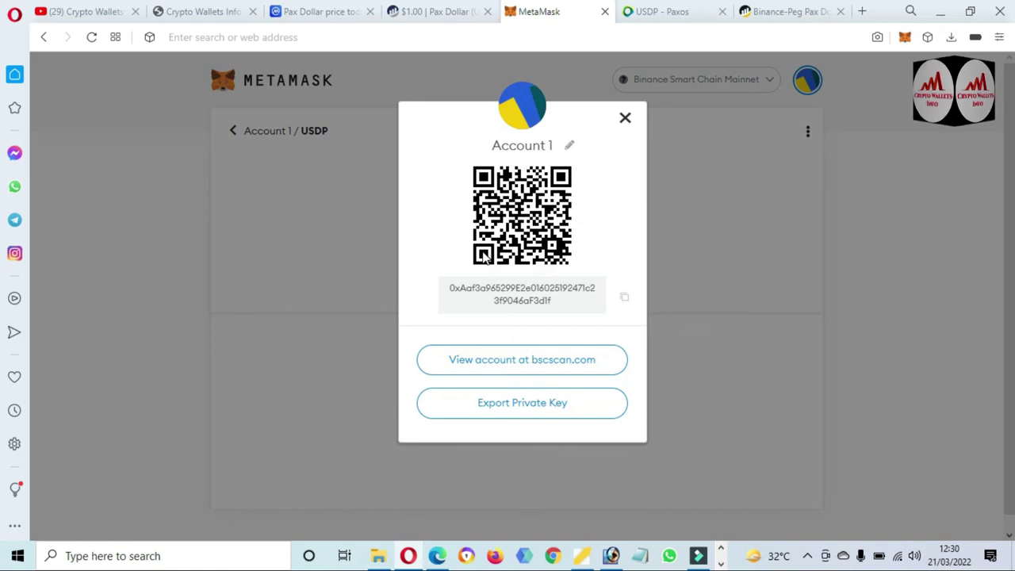
click(545, 413)
click(476, 288)
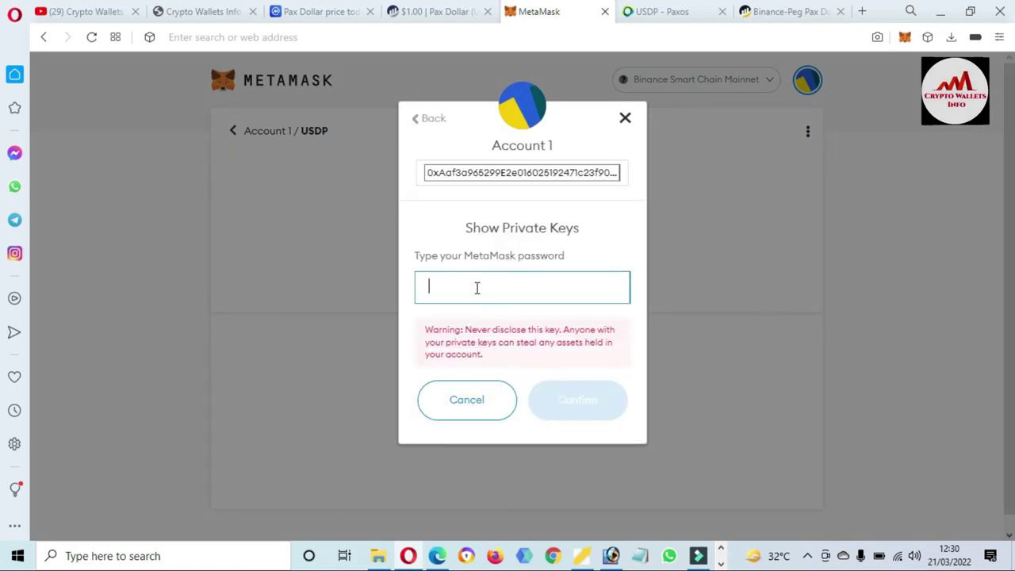
text(******)
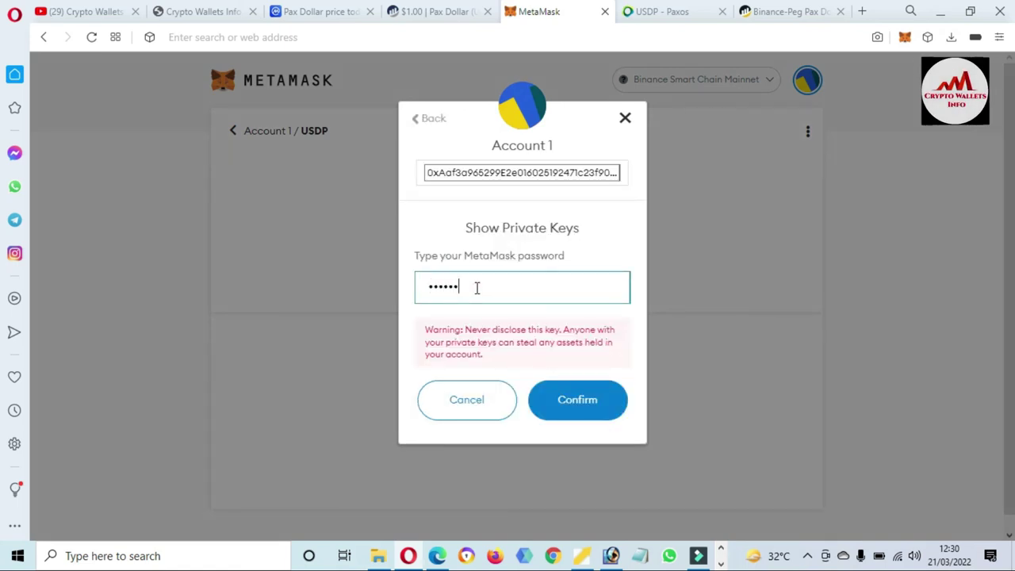
text(*******)
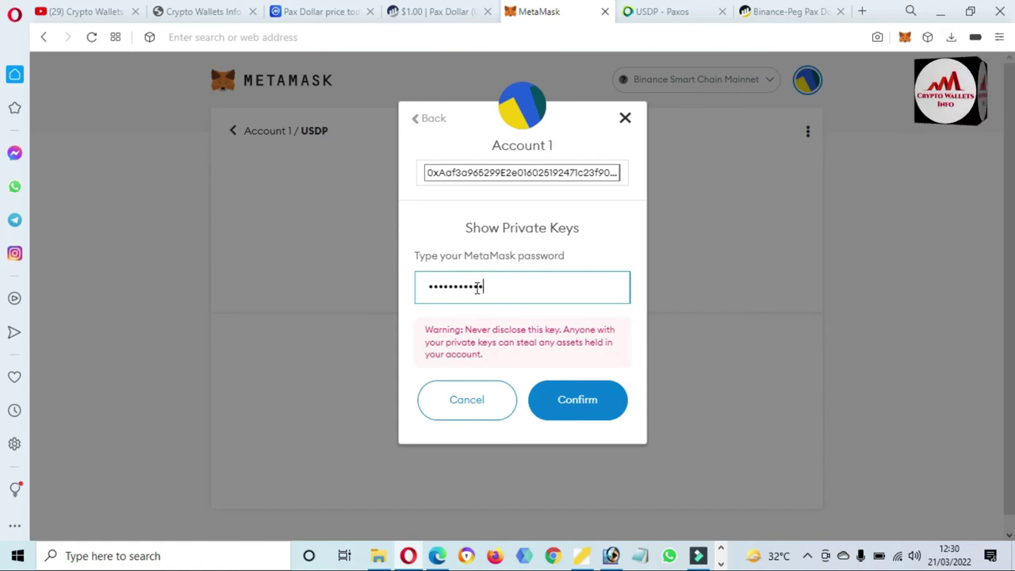
click(557, 401)
click(491, 327)
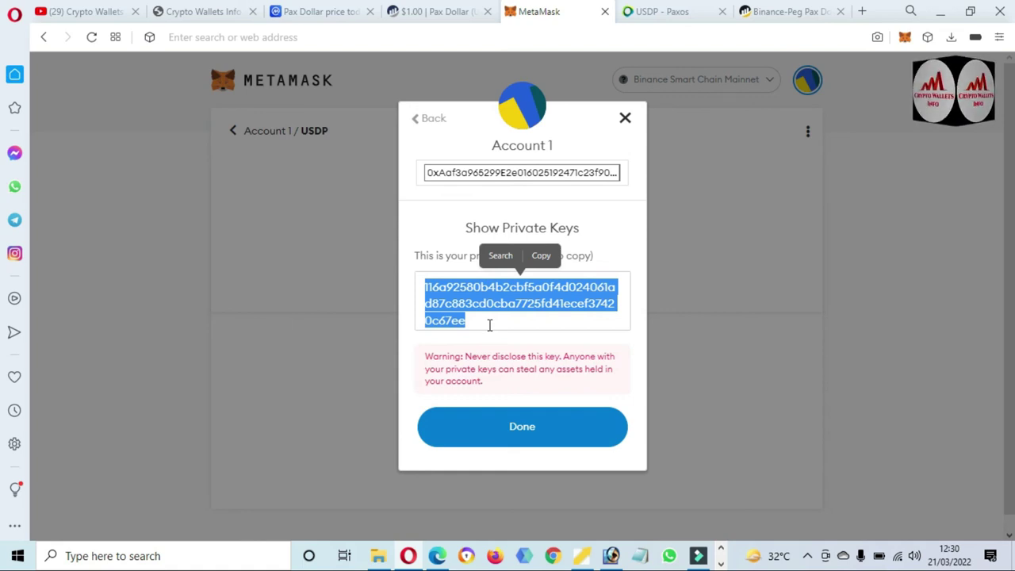
click(508, 420)
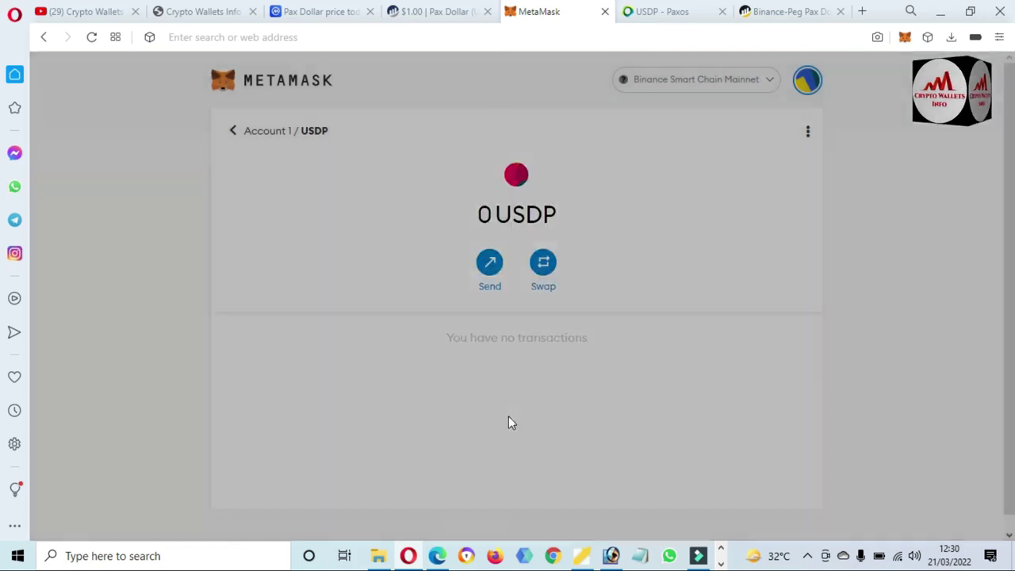
Step: Switch to the Crypto Wallets Info channel page on YouTube
click(70, 10)
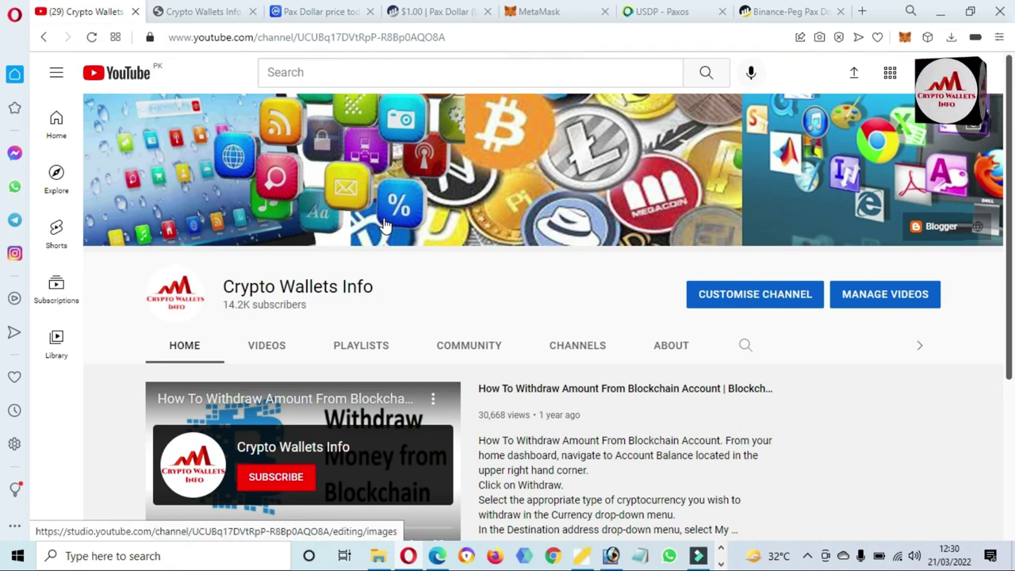
Step: Visit the Best Cryptocurrency Wallets channel featured for the Urdu language audience, and return to the Crypto Wallets Info channel page
scroll(507, 317, down, 3)
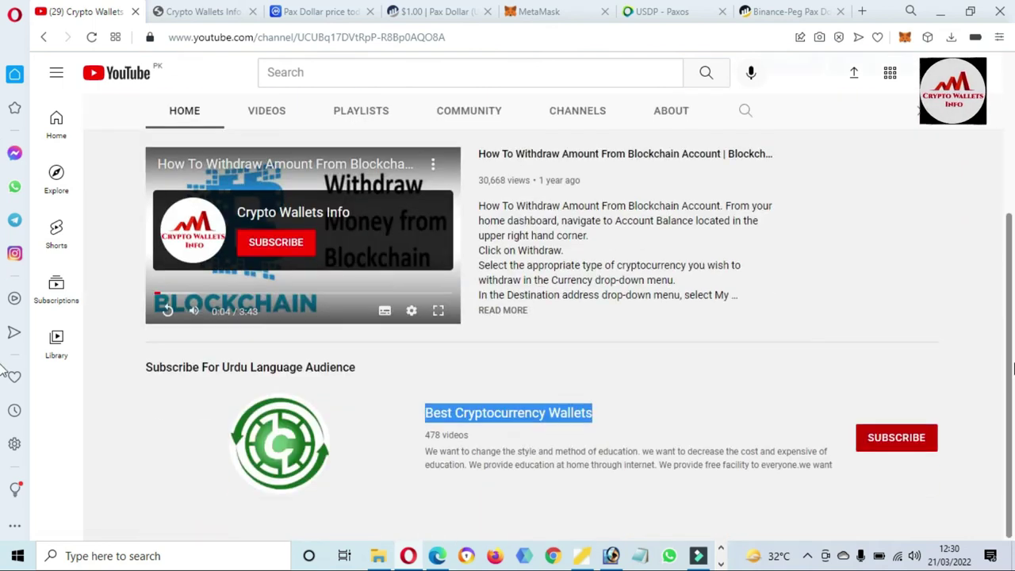
click(626, 431)
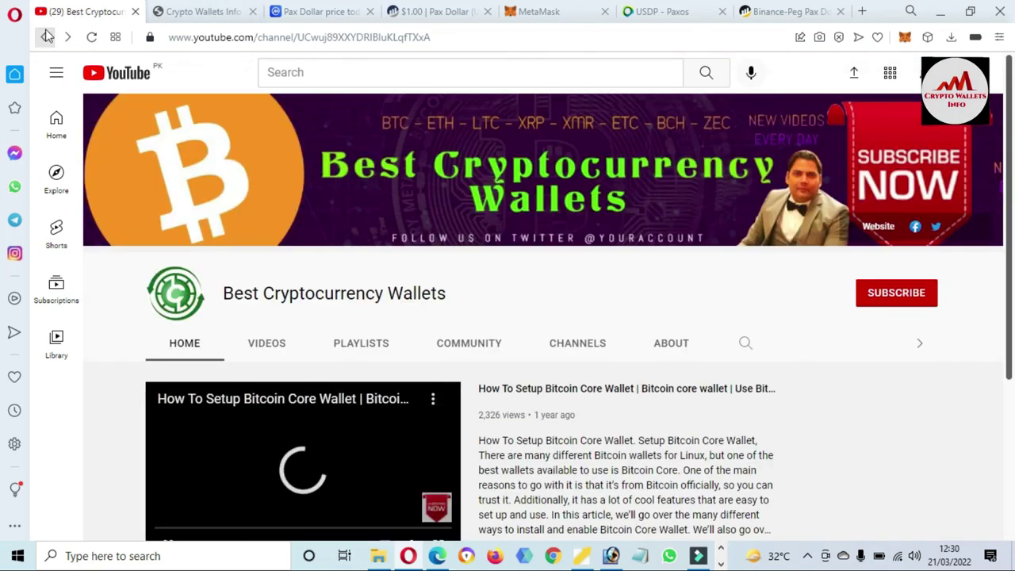
click(45, 36)
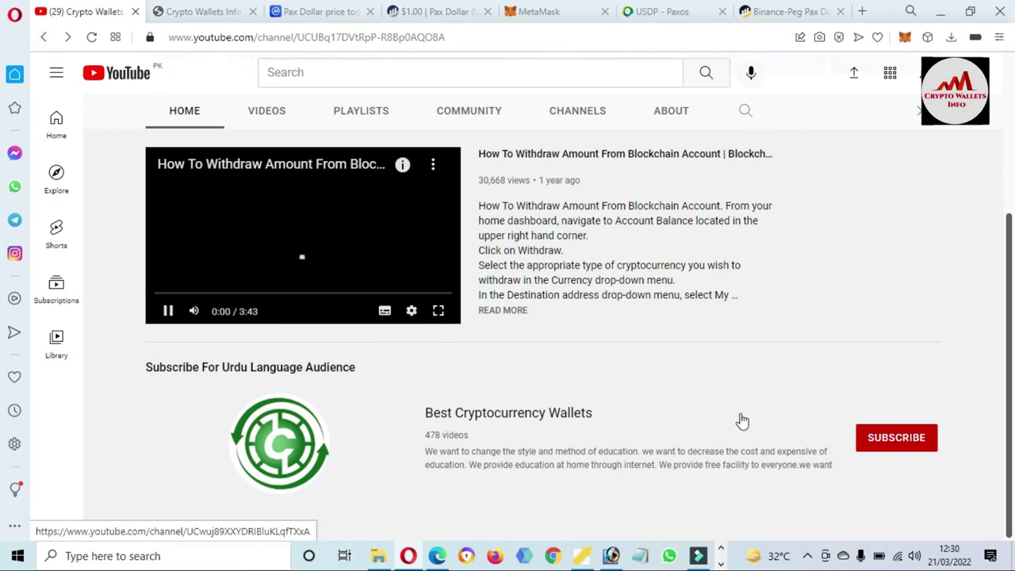
click(168, 311)
scroll(1006, 317, up, 3)
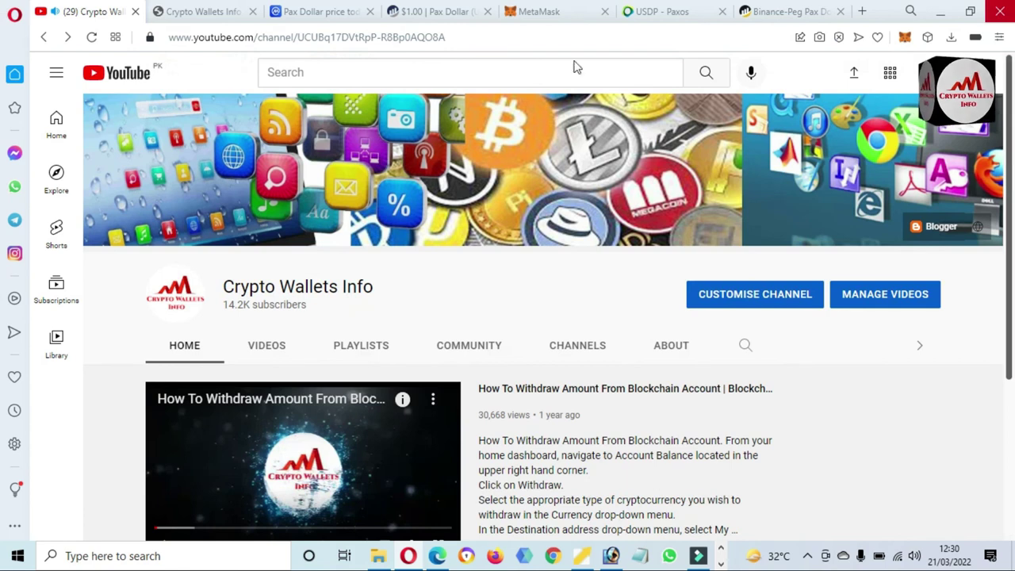
Step: Switch to the cryptowalletsinfo.com website to view its latest wallet articles
click(209, 14)
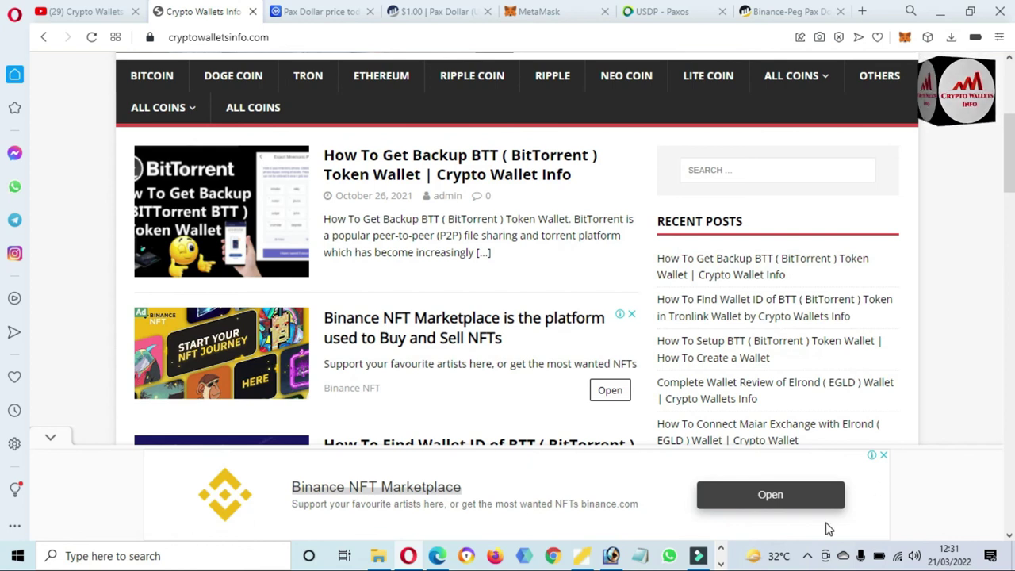
click(808, 557)
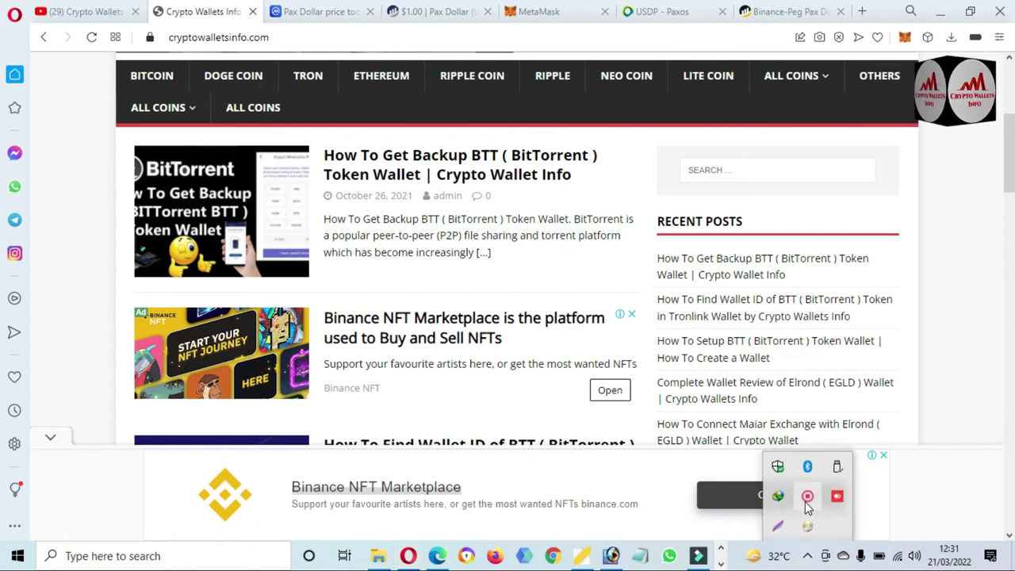